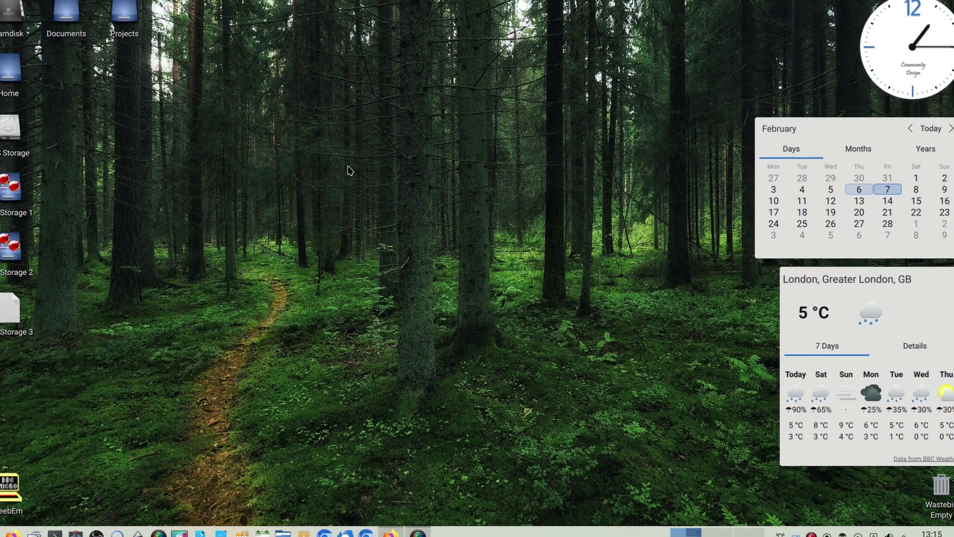
Open the desktop's Desktop and Wallpaper settings and move the window into view
{"action": "right_click", "coordinate": [329, 104]}
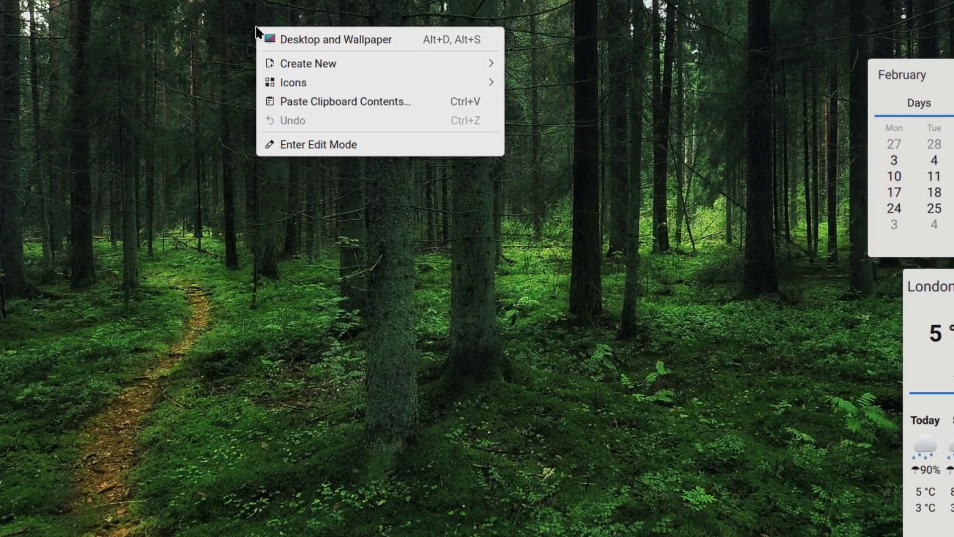
{"action": "left_click", "coordinate": [268, 40]}
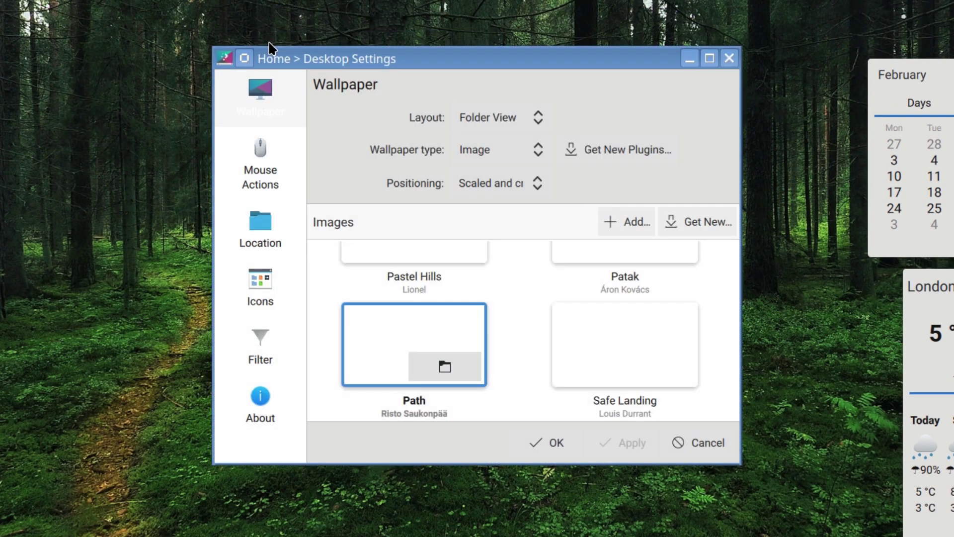
{"action": "left_click_drag", "start_coordinate": [741, 463], "coordinate": [809, 419]}
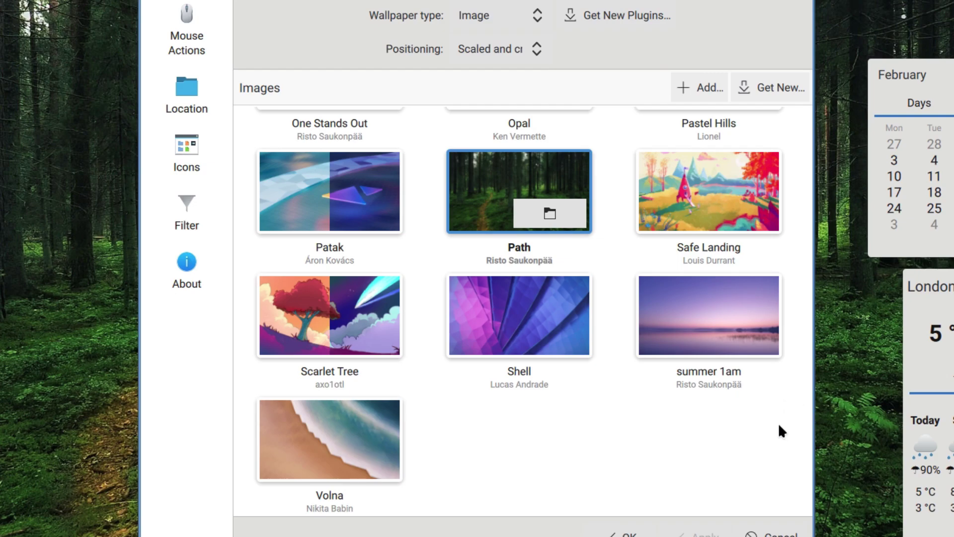
Preview the By the water, Colourful Cups and Autumn 5.5 wallpapers
{"action": "scroll", "coordinate": [780, 417], "scroll_direction": "up", "scroll_amount": 6}
{"action": "scroll", "coordinate": [729, 417], "scroll_direction": "up", "scroll_amount": 5}
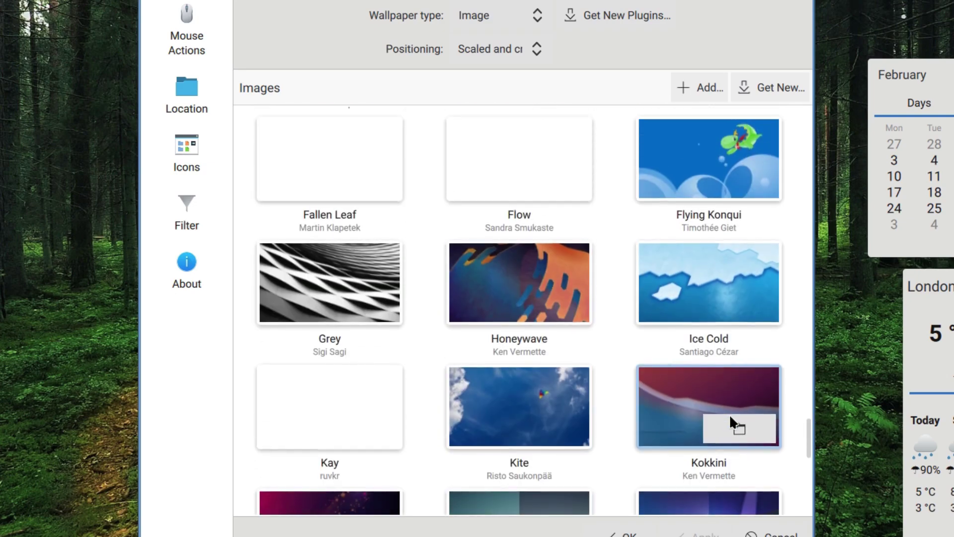
{"action": "scroll", "coordinate": [711, 427], "scroll_direction": "up", "scroll_amount": 2}
{"action": "scroll", "coordinate": [711, 421], "scroll_direction": "up", "scroll_amount": 4}
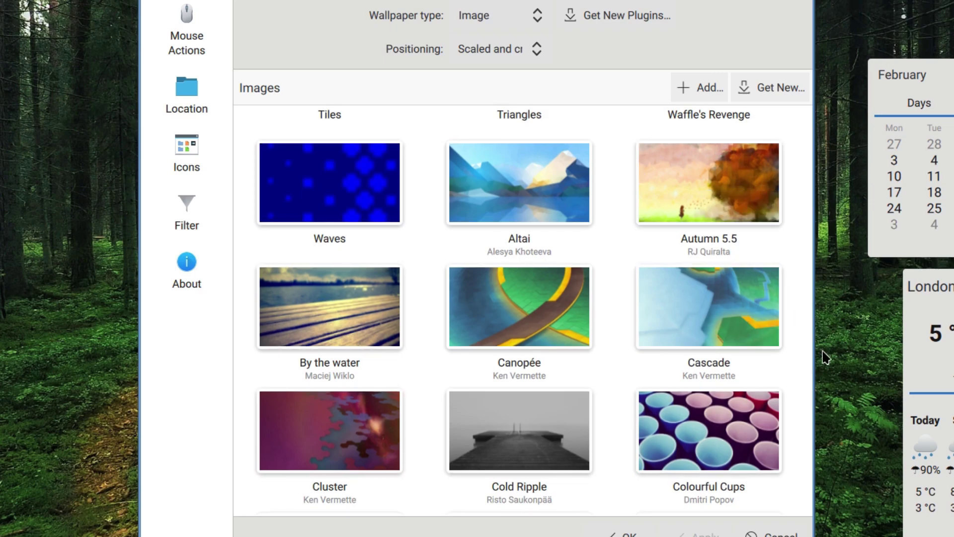
{"action": "left_click", "coordinate": [344, 297]}
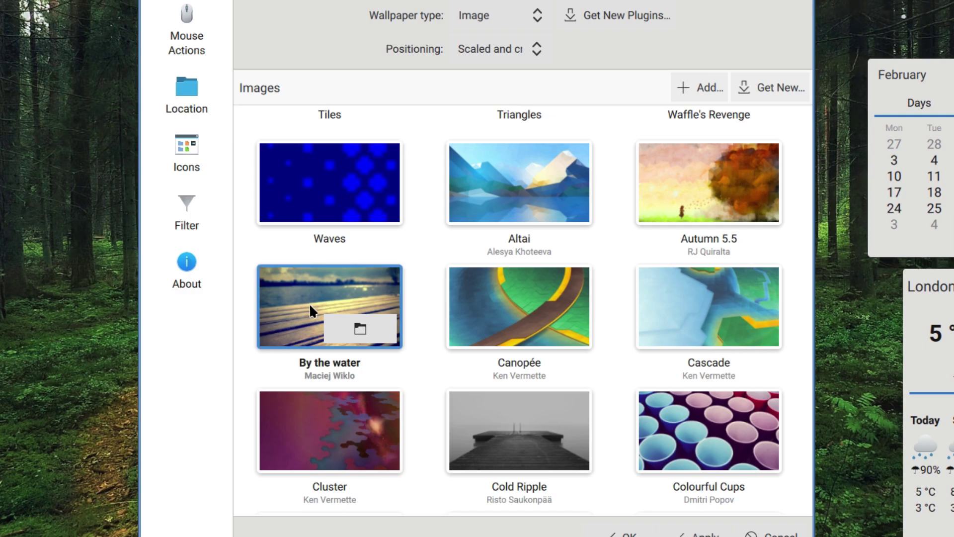
{"action": "left_click", "coordinate": [728, 434]}
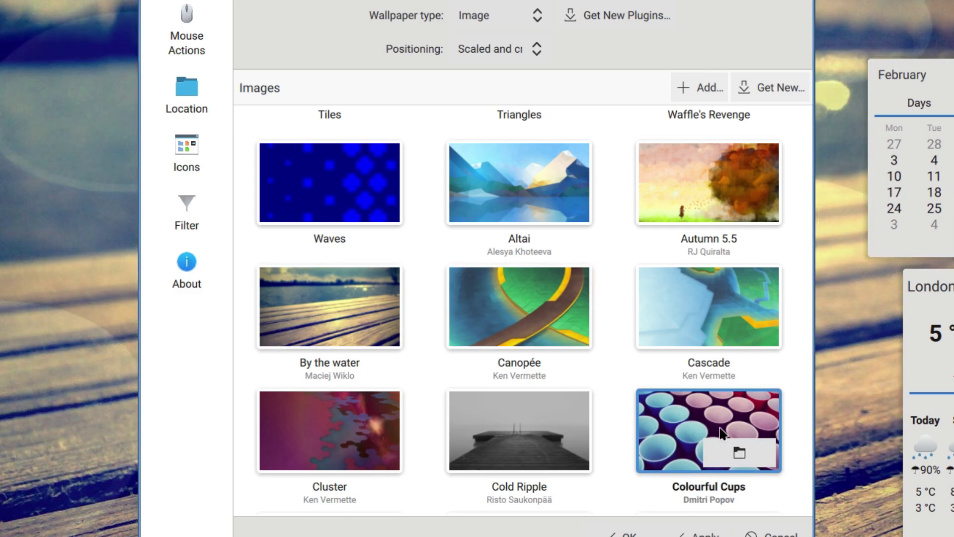
{"action": "left_click", "coordinate": [669, 189]}
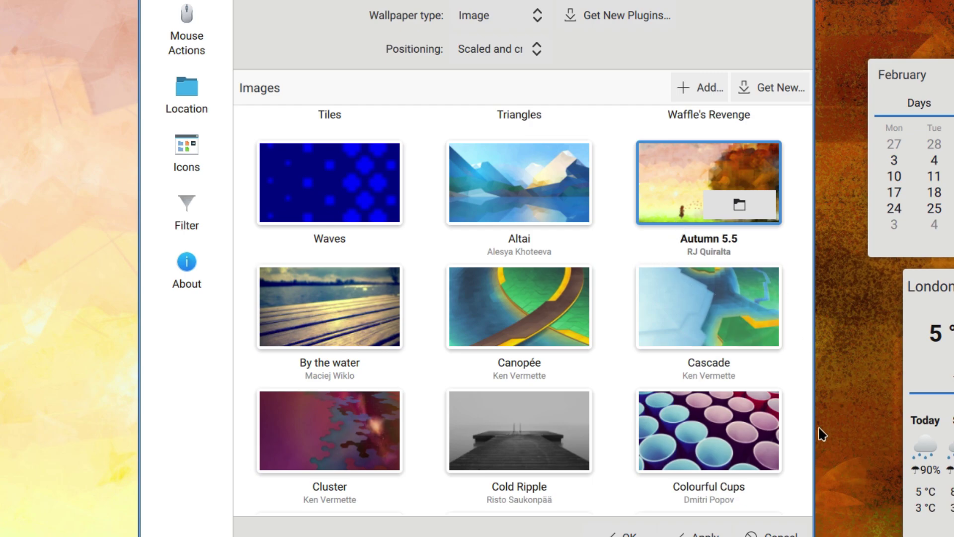
Select the Path forest wallpaper again
{"action": "scroll", "coordinate": [770, 407], "scroll_direction": "down", "scroll_amount": 2}
{"action": "scroll", "coordinate": [768, 404], "scroll_direction": "down", "scroll_amount": 5}
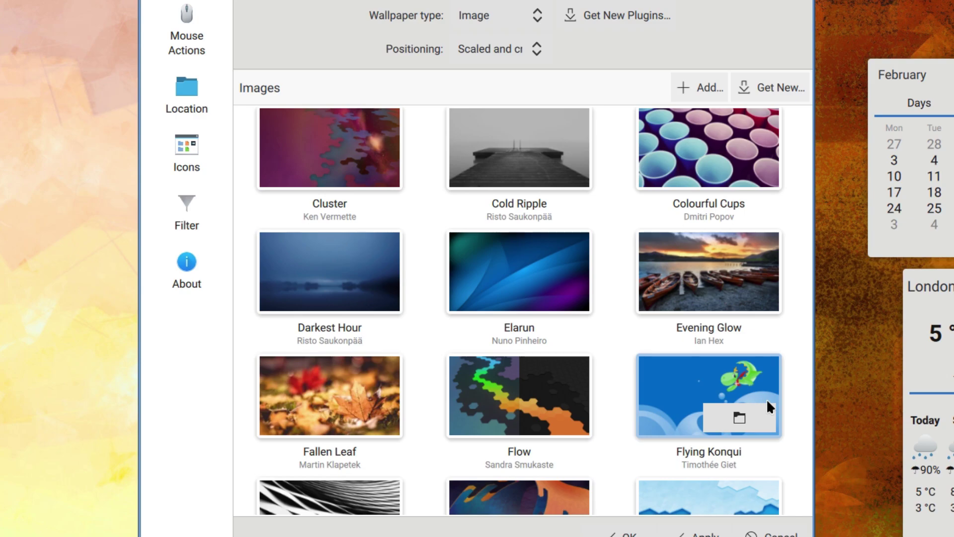
{"action": "scroll", "coordinate": [766, 399], "scroll_direction": "down", "scroll_amount": 10}
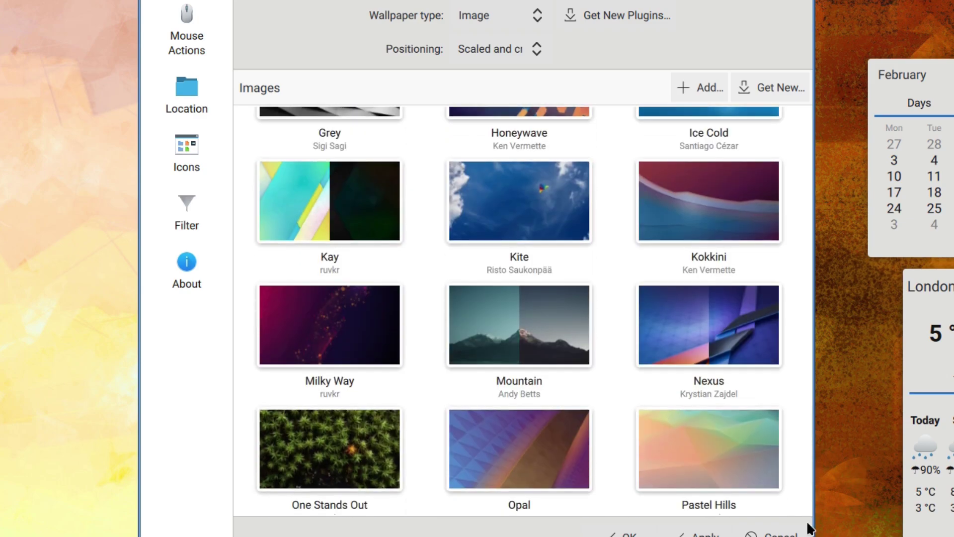
{"action": "scroll", "coordinate": [796, 435], "scroll_direction": "down", "scroll_amount": 7}
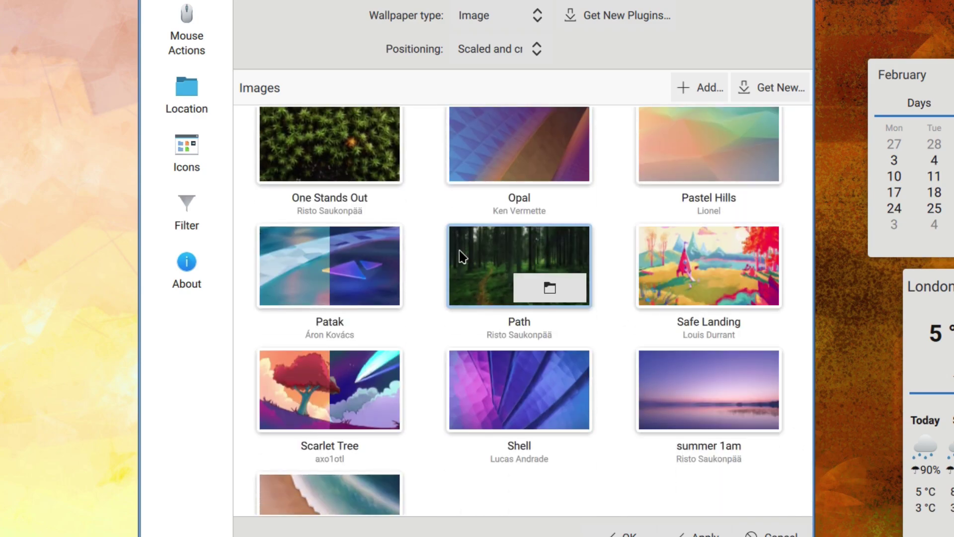
{"action": "left_click", "coordinate": [461, 256]}
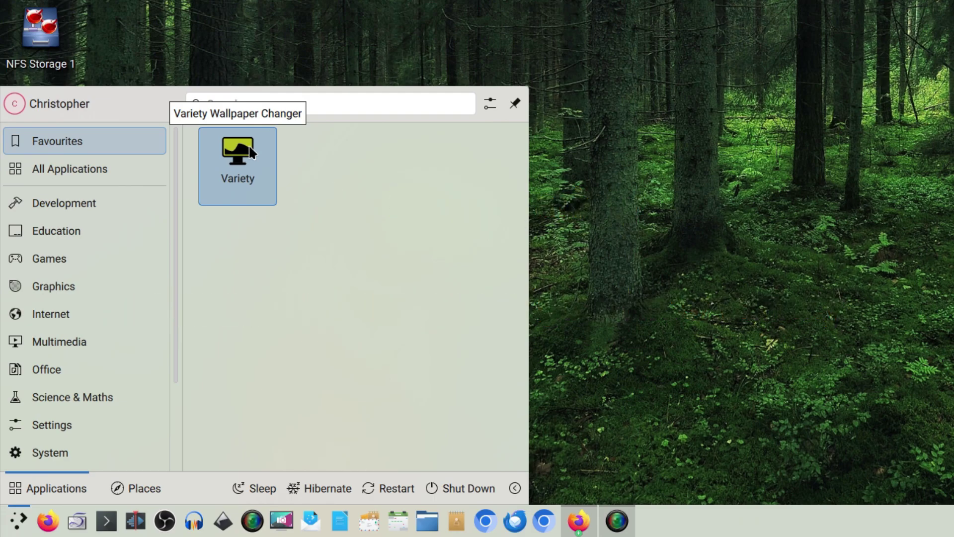
Launch Variety from the launcher's Favourites
{"action": "left_click", "coordinate": [251, 152]}
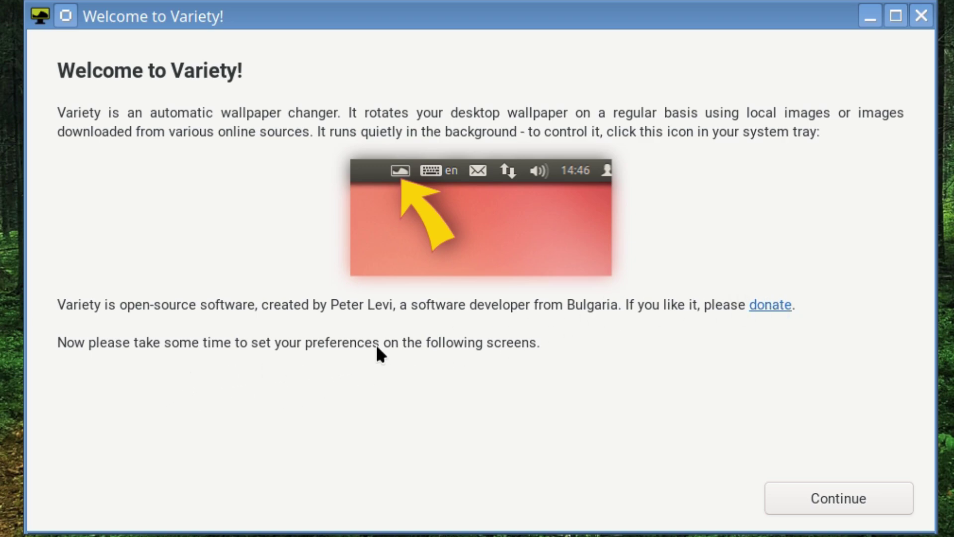
{"action": "left_click", "coordinate": [820, 486]}
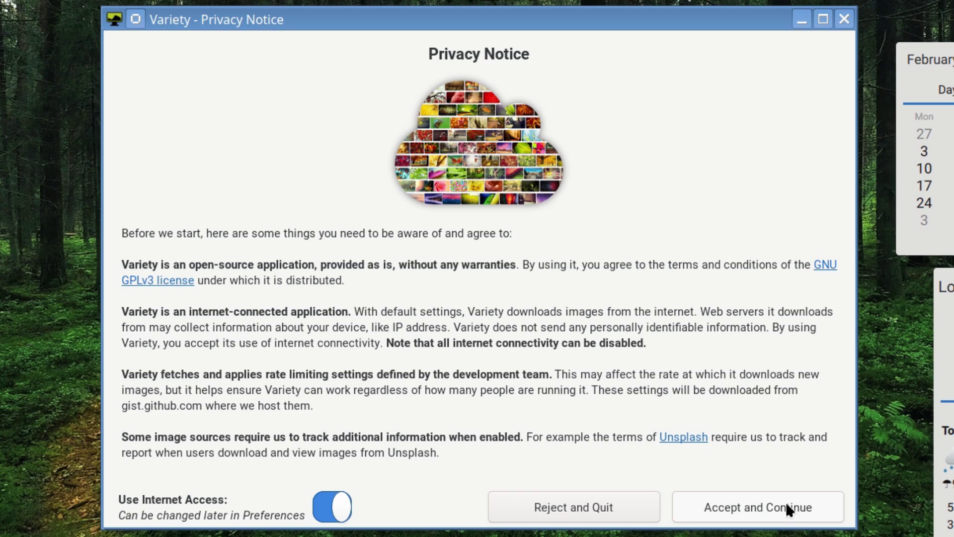
Accept the privacy notice and leave the change interval unit at minutes (every 5 minutes)
{"action": "left_click", "coordinate": [786, 502]}
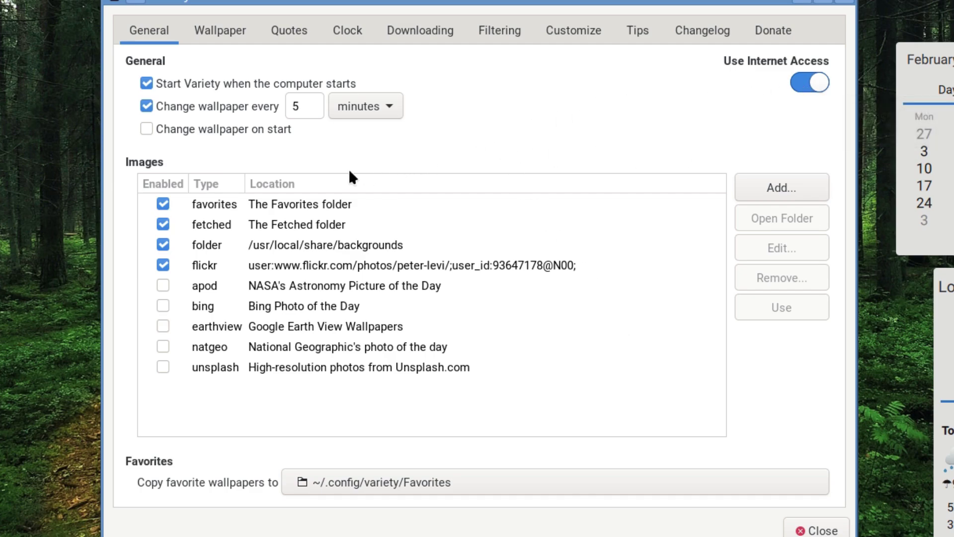
{"action": "left_click", "coordinate": [390, 109]}
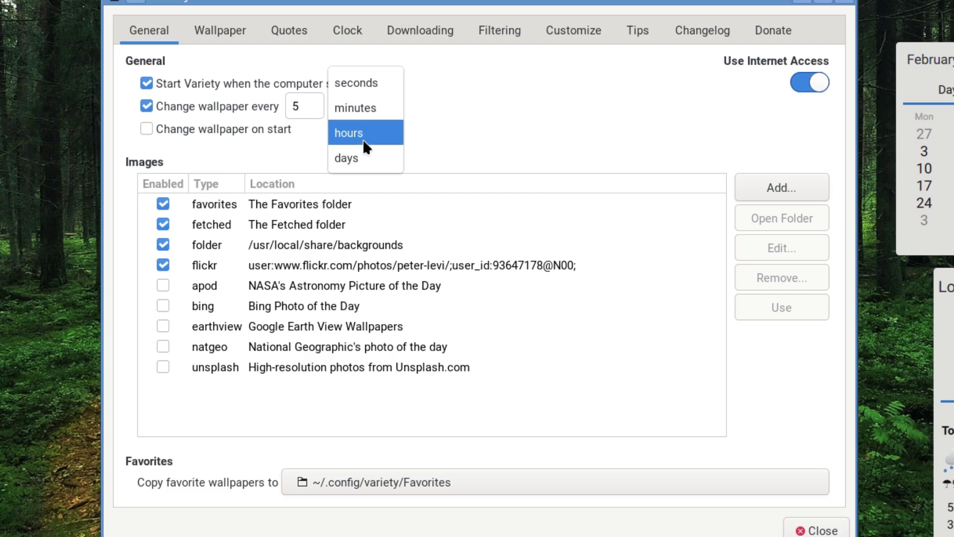
{"action": "key", "text": "Escape"}
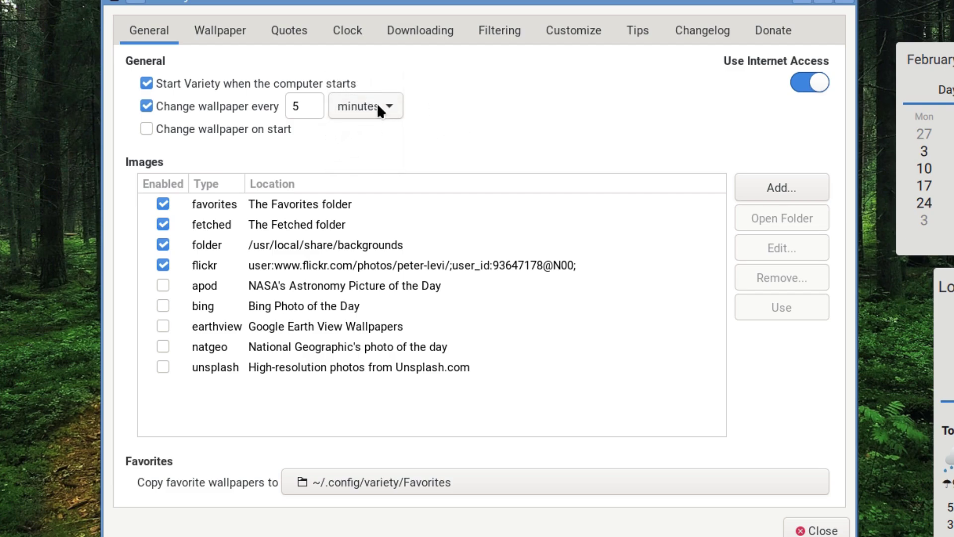
{"action": "left_click", "coordinate": [378, 105]}
{"action": "left_click", "coordinate": [335, 111]}
Enable NASA's Astronomy Picture of the Day and disable the flickr, Favorites and Fetched sources
{"action": "left_click", "coordinate": [164, 283]}
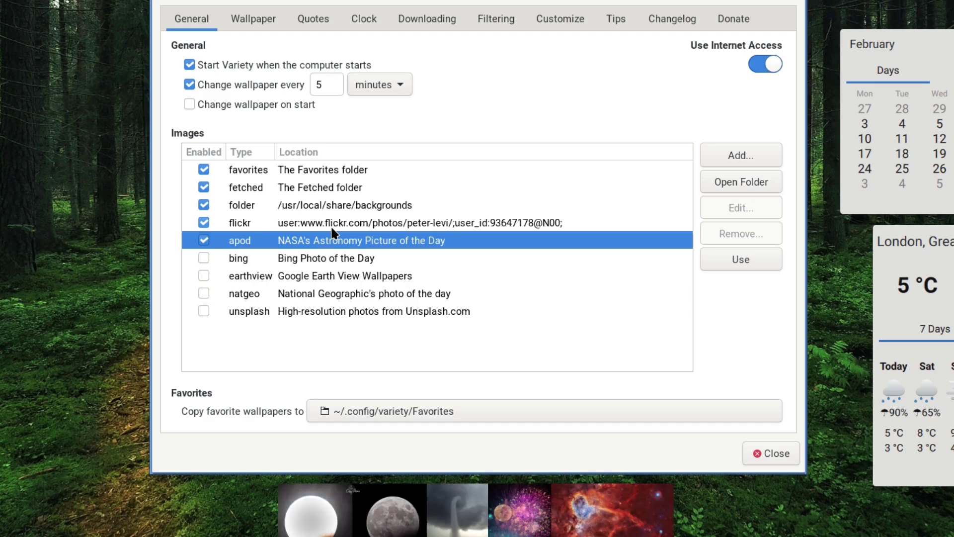
{"action": "left_click", "coordinate": [331, 227]}
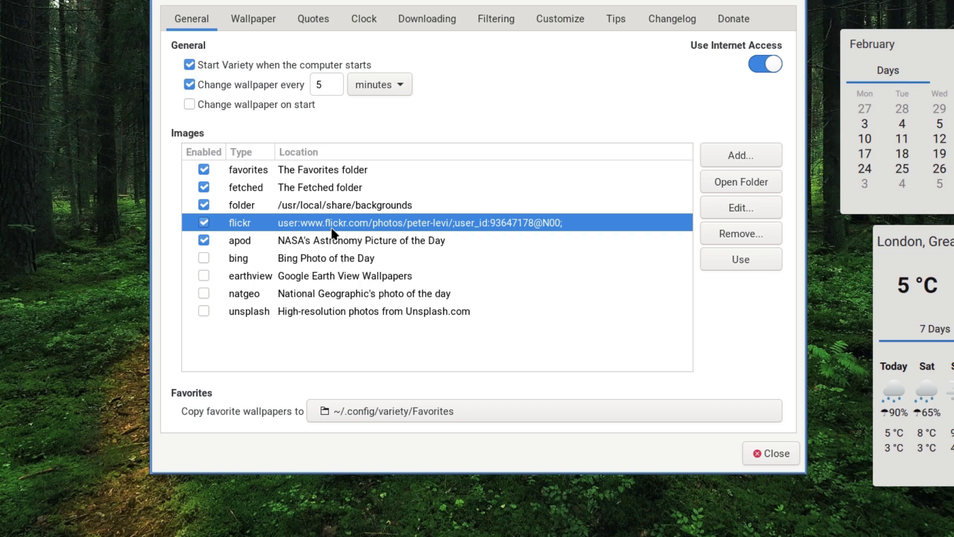
{"action": "left_click", "coordinate": [204, 222]}
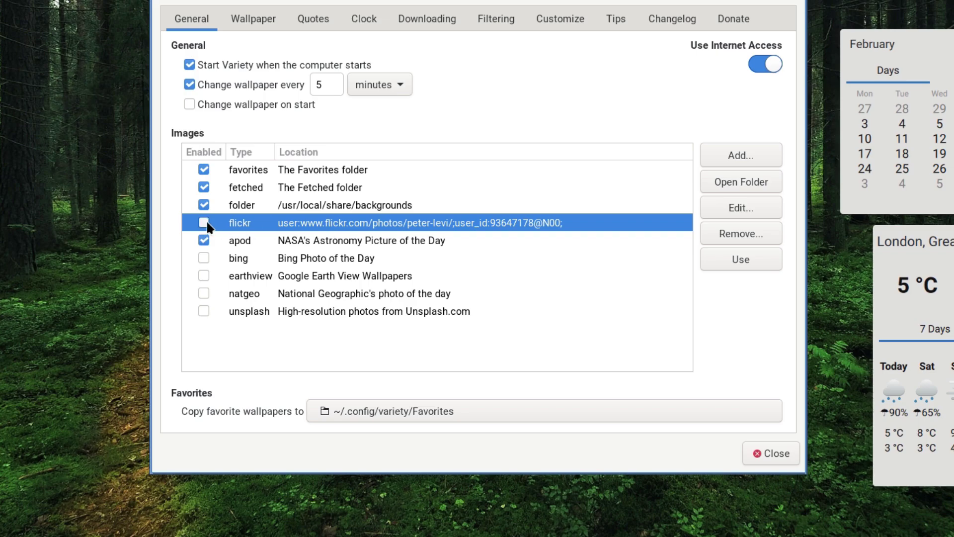
{"action": "left_click", "coordinate": [303, 205]}
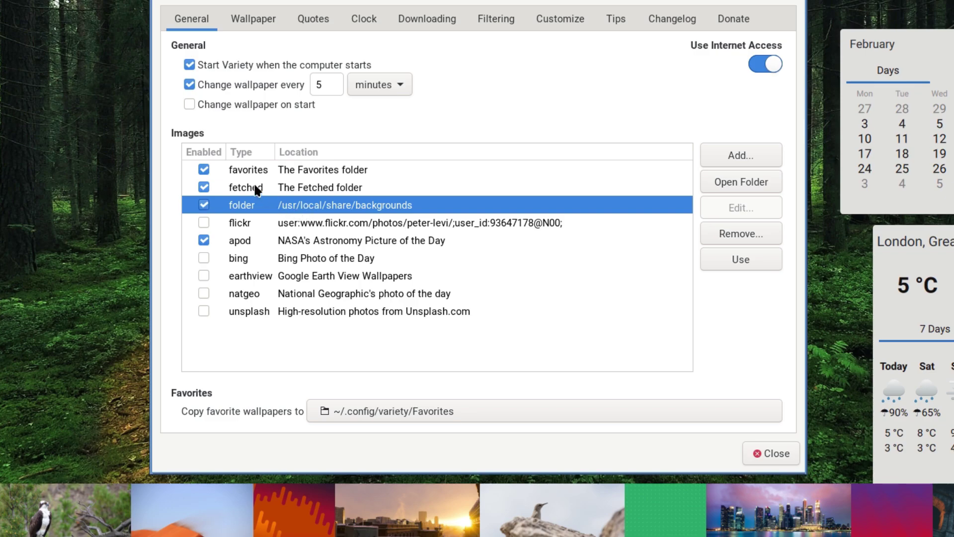
{"action": "left_click", "coordinate": [298, 189]}
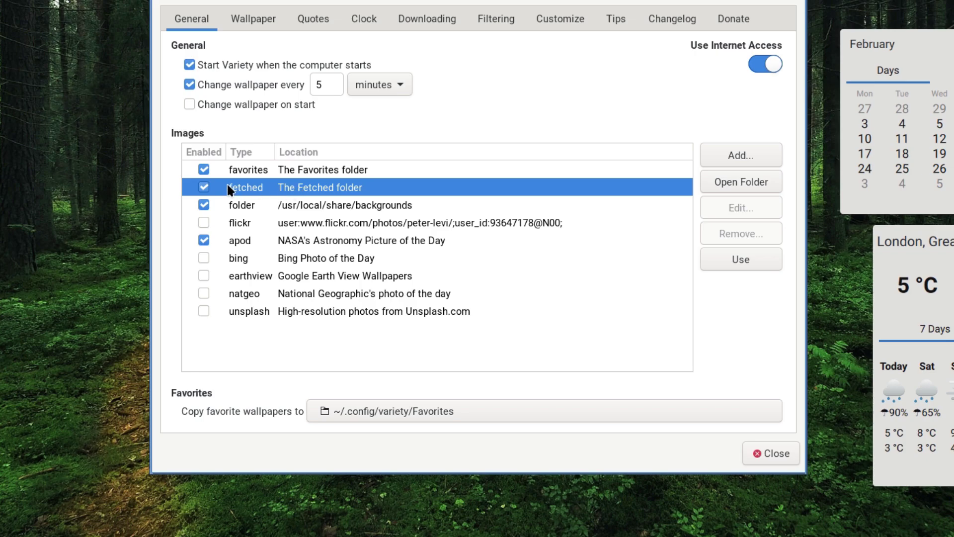
{"action": "left_click", "coordinate": [285, 171]}
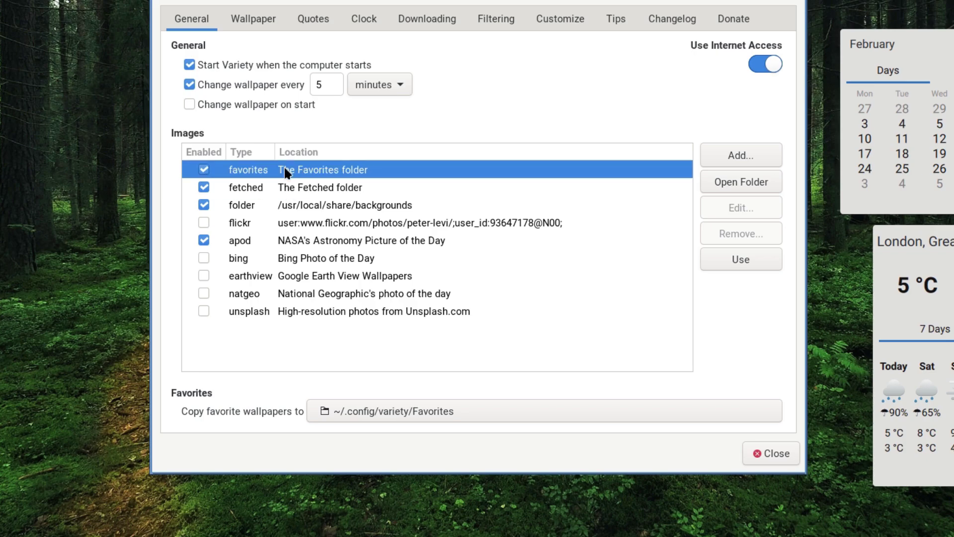
{"action": "left_click", "coordinate": [204, 170]}
{"action": "left_click", "coordinate": [204, 187]}
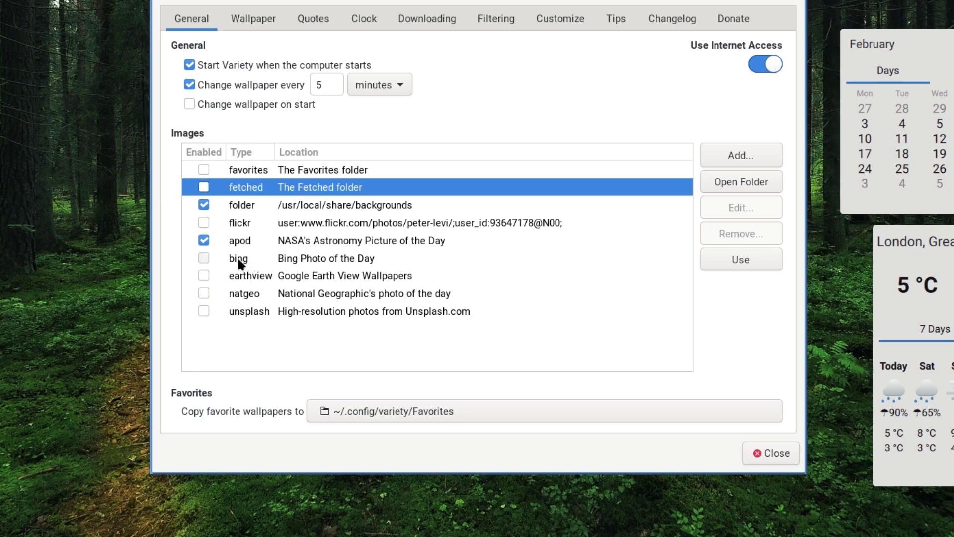
Enable Bing Photo of the Day, and switch Google Earth View on then off again
{"action": "left_click", "coordinate": [284, 258]}
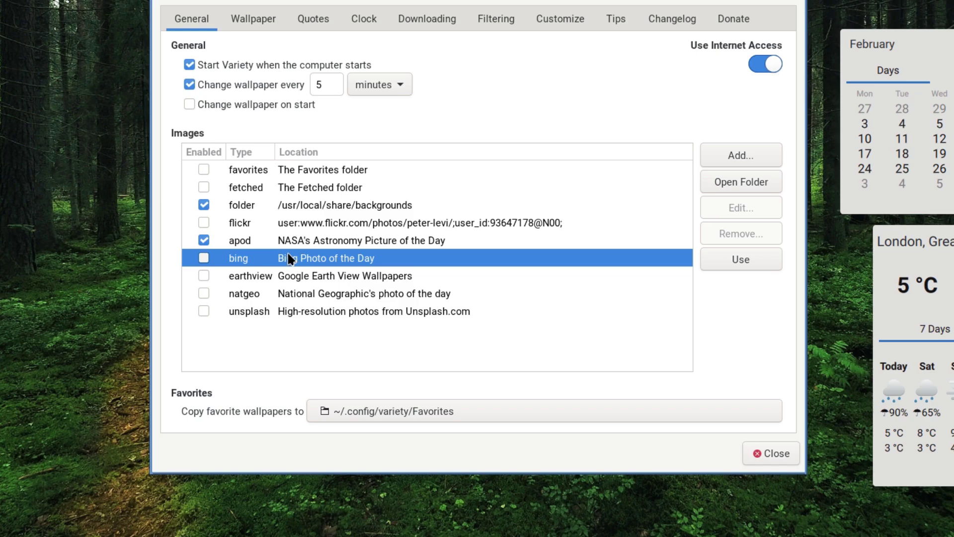
{"action": "left_click", "coordinate": [204, 257]}
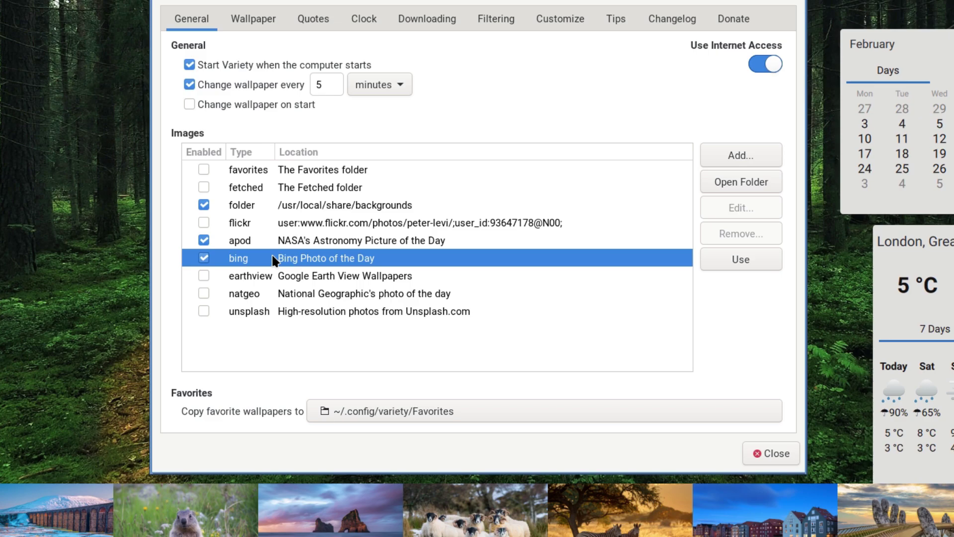
{"action": "left_click", "coordinate": [327, 278]}
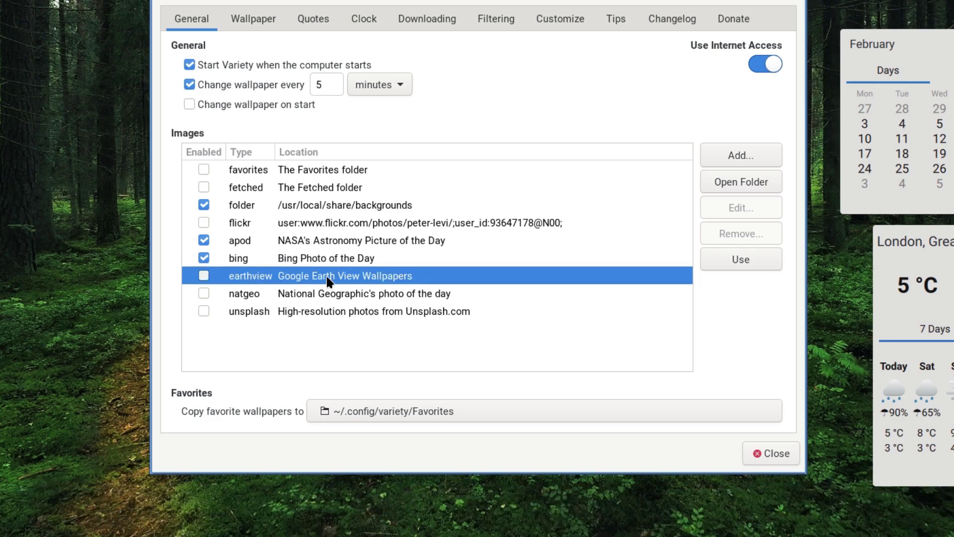
{"action": "left_click", "coordinate": [204, 275]}
{"action": "left_click", "coordinate": [201, 276]}
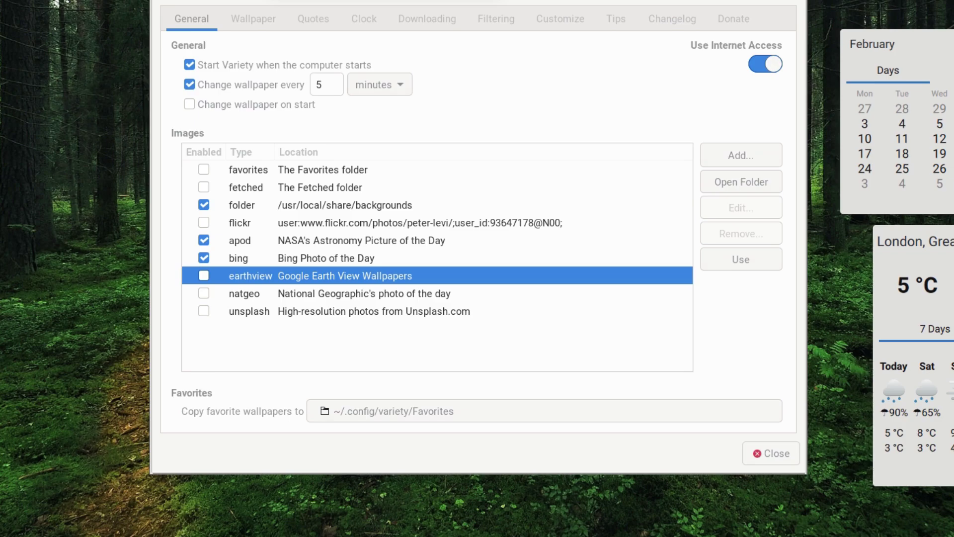
Create a new 'Wallpapers' folder on the Desktop as the favorites copy location
{"action": "key", "text": "Return"}
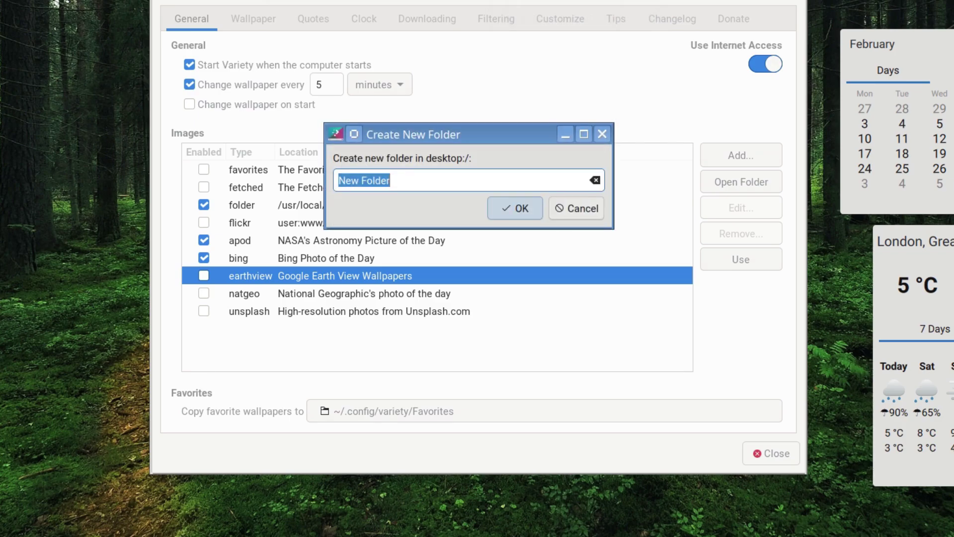
{"action": "key", "text": "BackSpace"}
{"action": "type", "text": "Wallpap"}
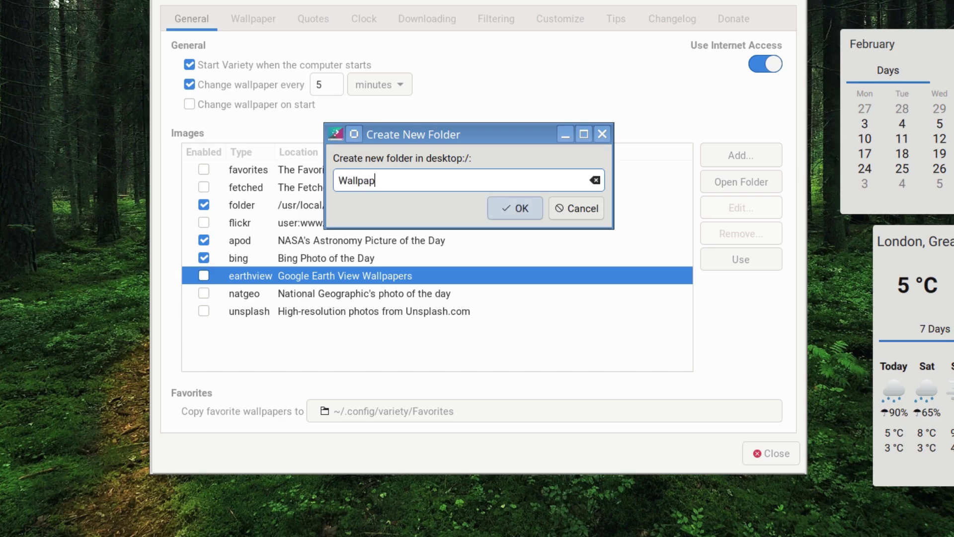
{"action": "type", "text": "ers"}
{"action": "key", "text": "Return"}
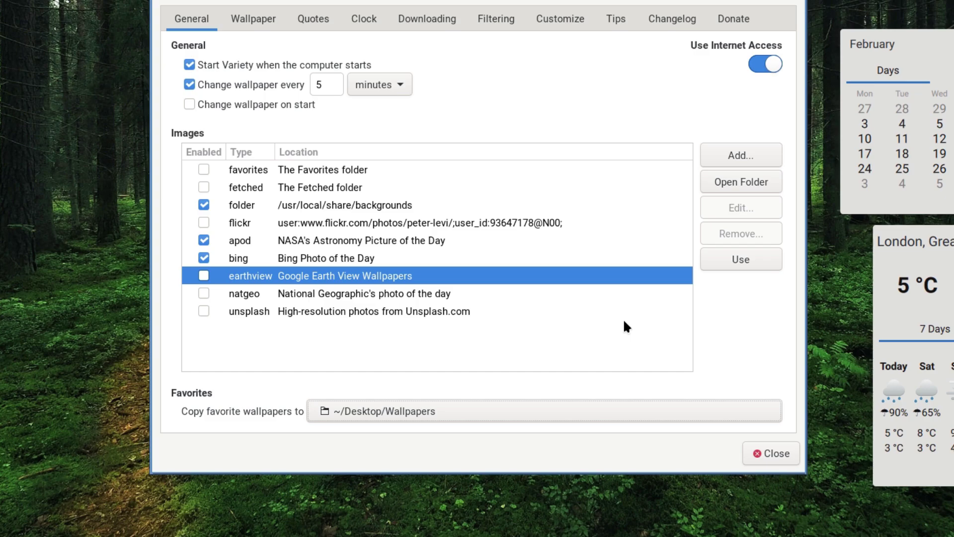
Try apod as the sole source, then settle on Bing Photo of the Day as the only one
{"action": "left_click", "coordinate": [346, 260]}
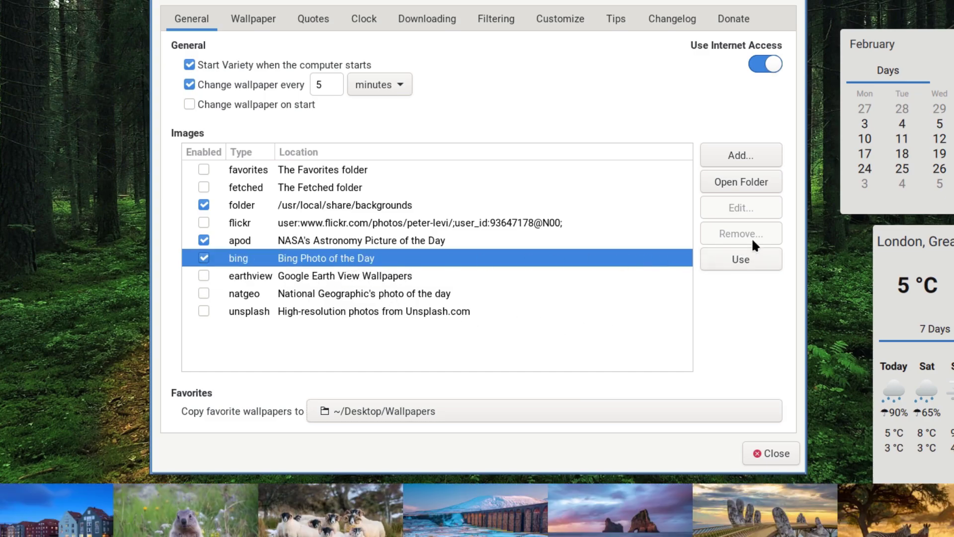
{"action": "left_click", "coordinate": [753, 259]}
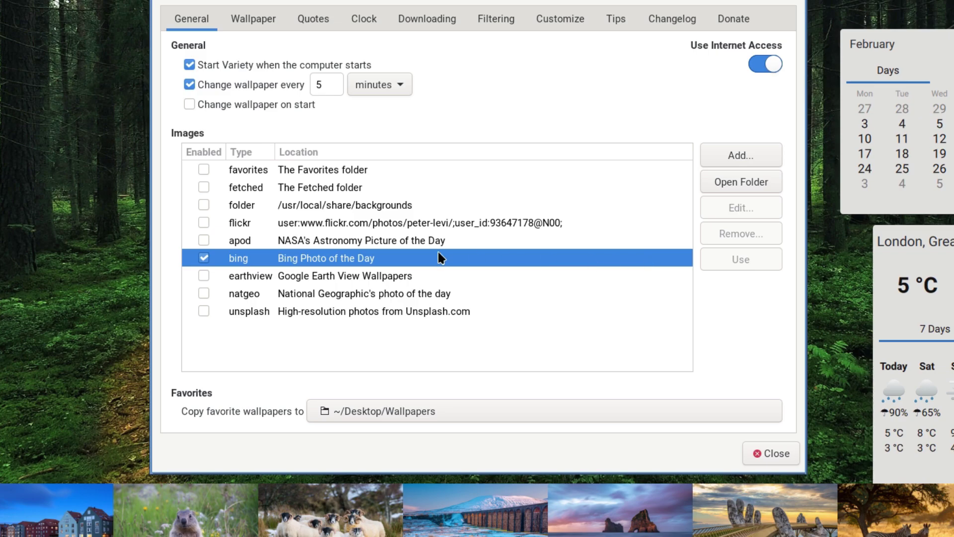
{"action": "left_click", "coordinate": [210, 239]}
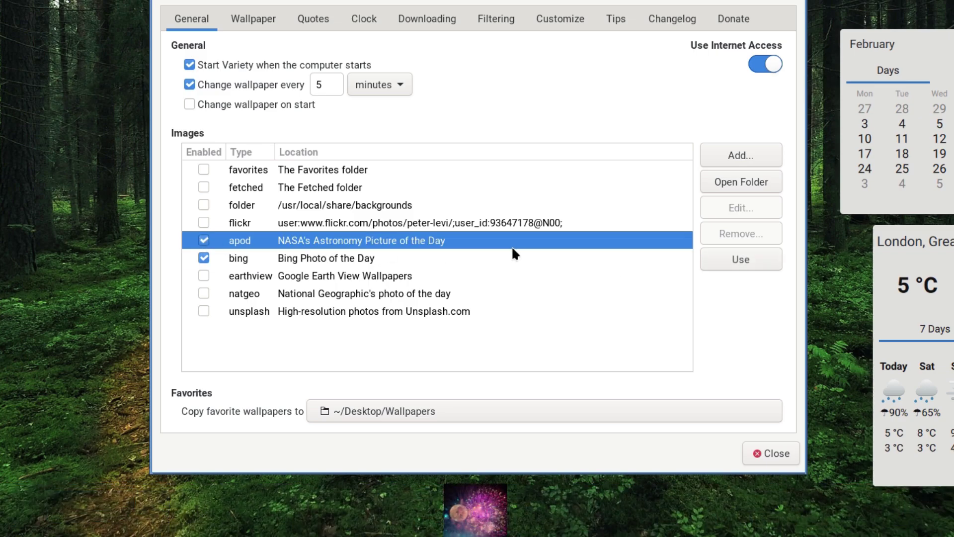
{"action": "left_click", "coordinate": [752, 262]}
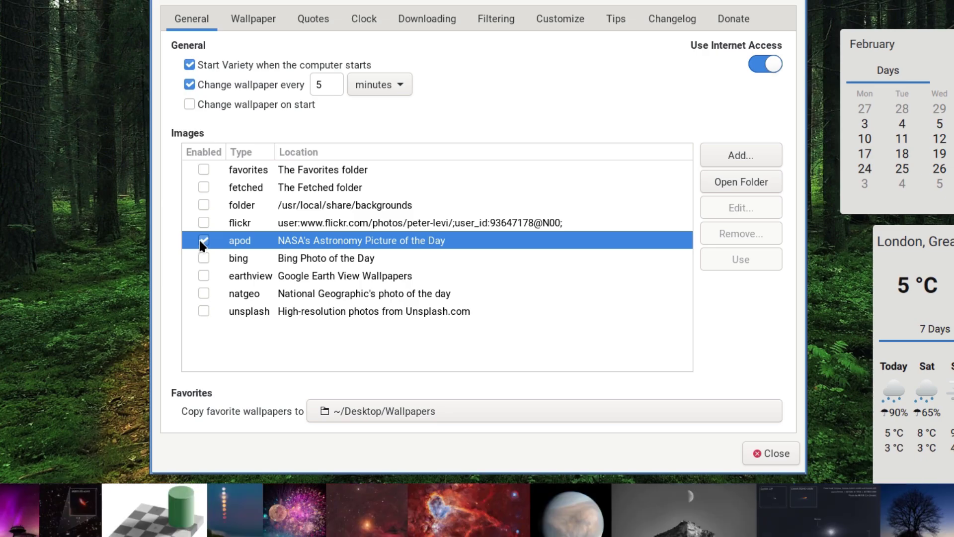
{"action": "left_click", "coordinate": [203, 241]}
{"action": "left_click", "coordinate": [204, 257]}
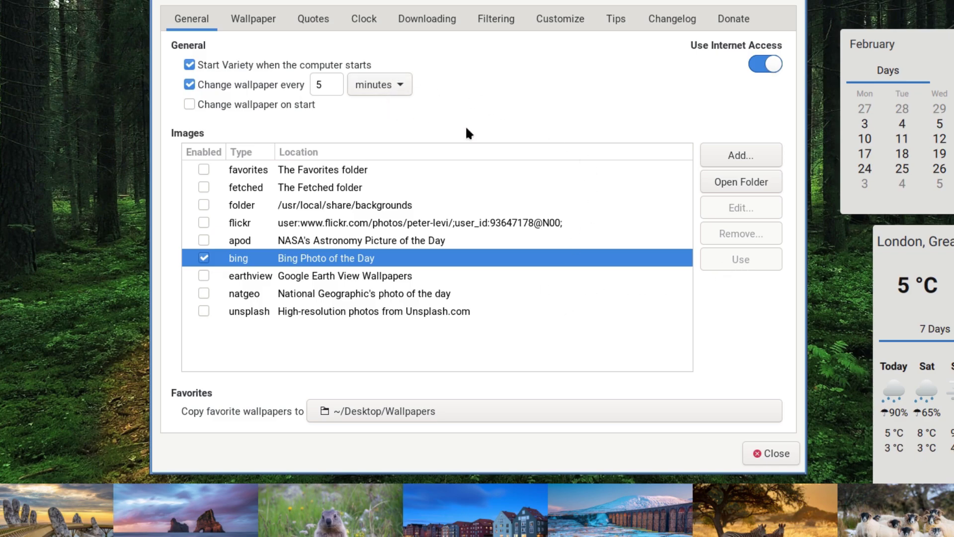
{"action": "left_click", "coordinate": [257, 24]}
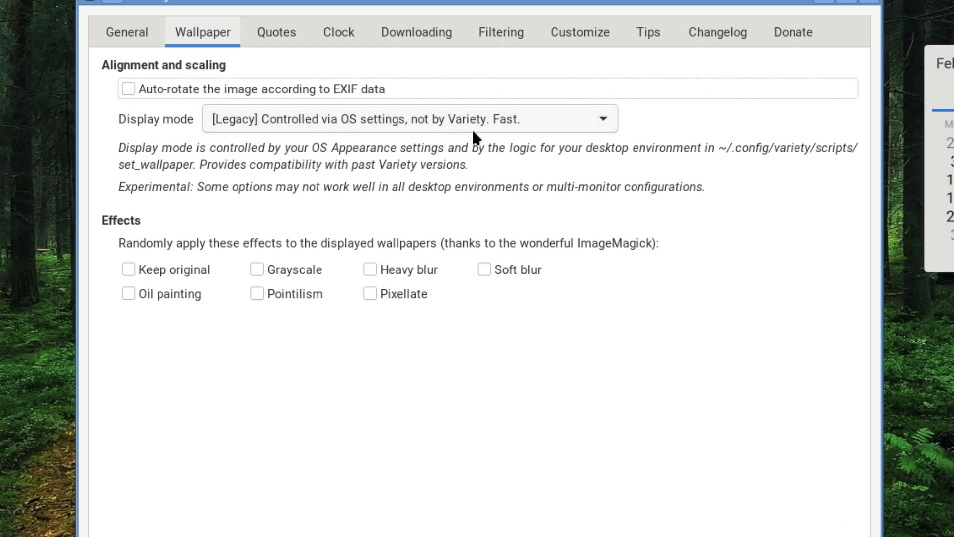
Set Display mode to 'Smart: Variety picks best mode' and tick the Keep original effect
{"action": "left_click", "coordinate": [397, 122]}
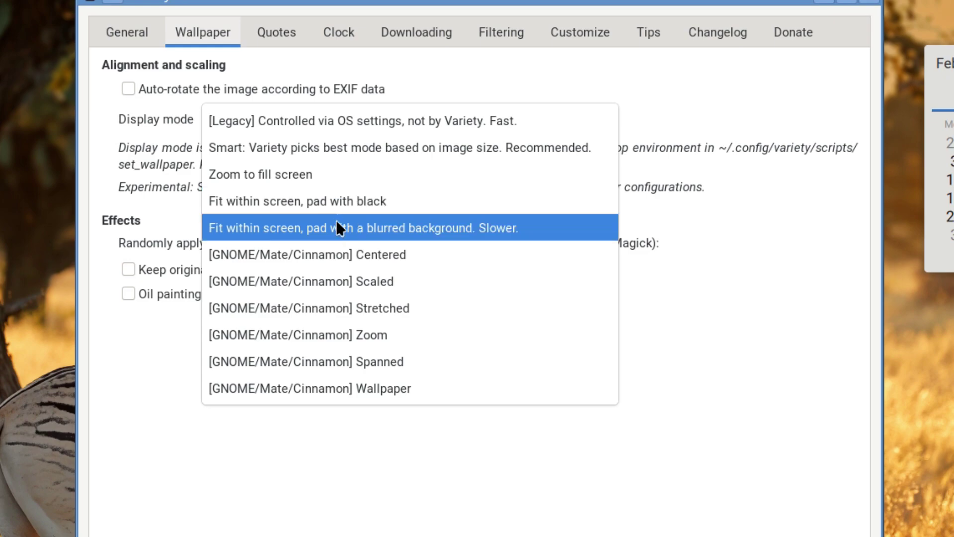
{"action": "left_click", "coordinate": [369, 149]}
{"action": "left_click_drag", "start_coordinate": [406, 4], "coordinate": [349, 1]}
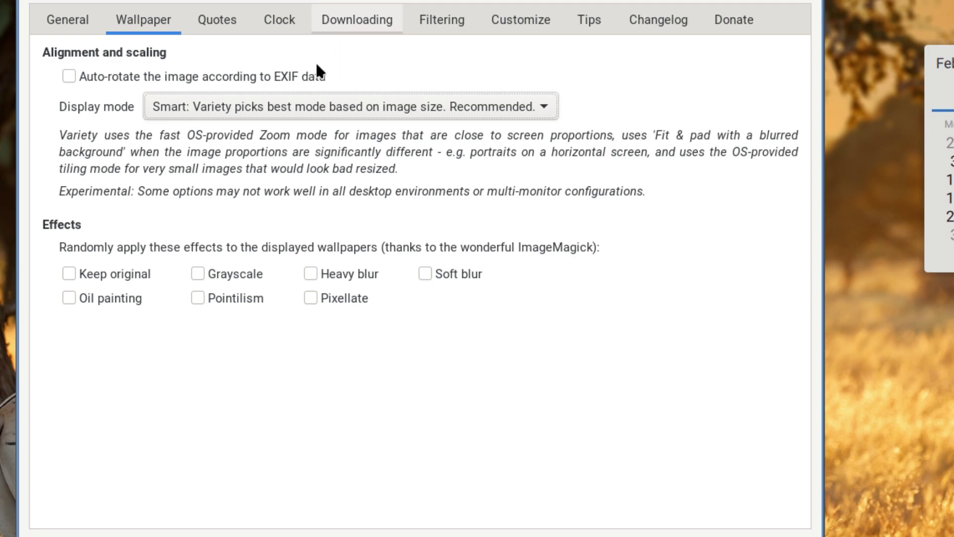
{"action": "left_click", "coordinate": [75, 279]}
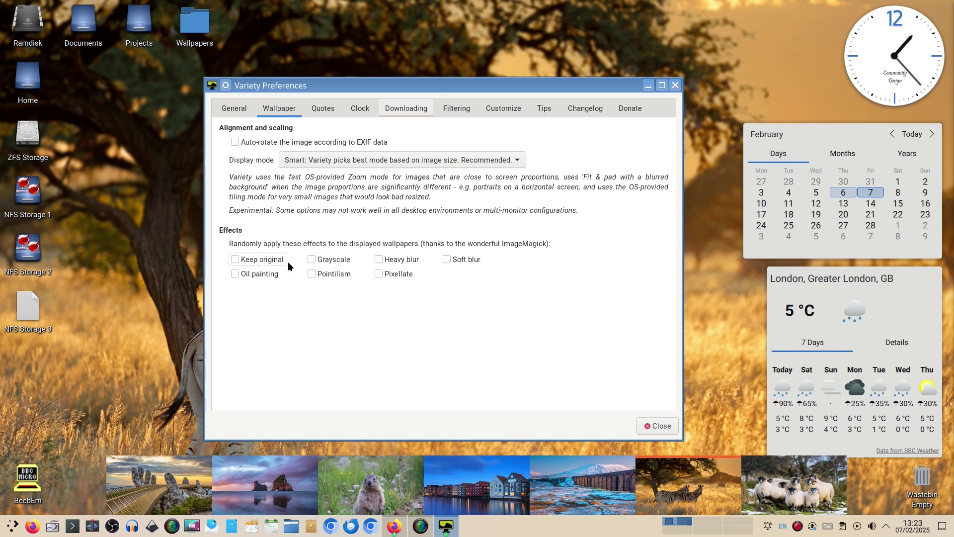
Try the Grayscale, Heavy blur and Soft blur effects, switching each off again
{"action": "left_click", "coordinate": [312, 259]}
{"action": "left_click_drag", "start_coordinate": [344, 93], "coordinate": [502, 28]}
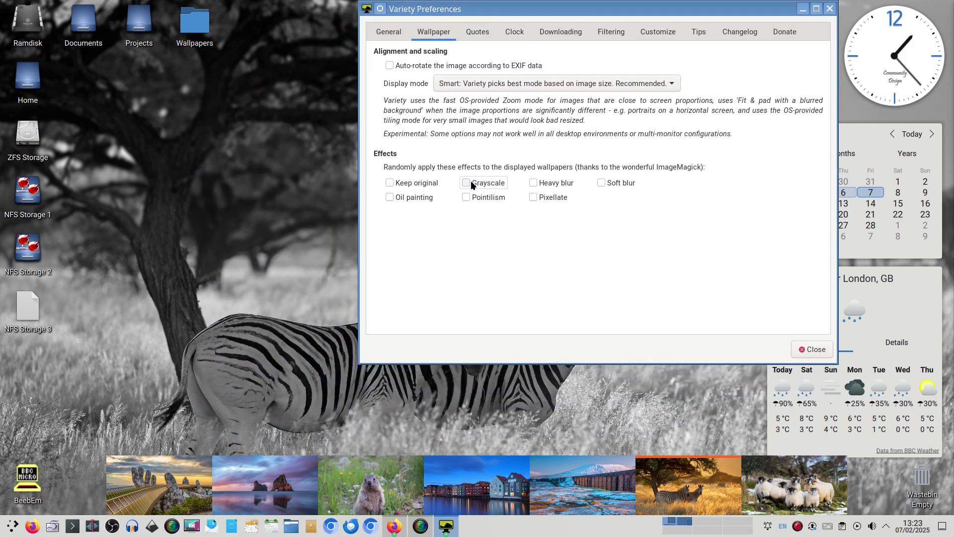
{"action": "left_click", "coordinate": [490, 183]}
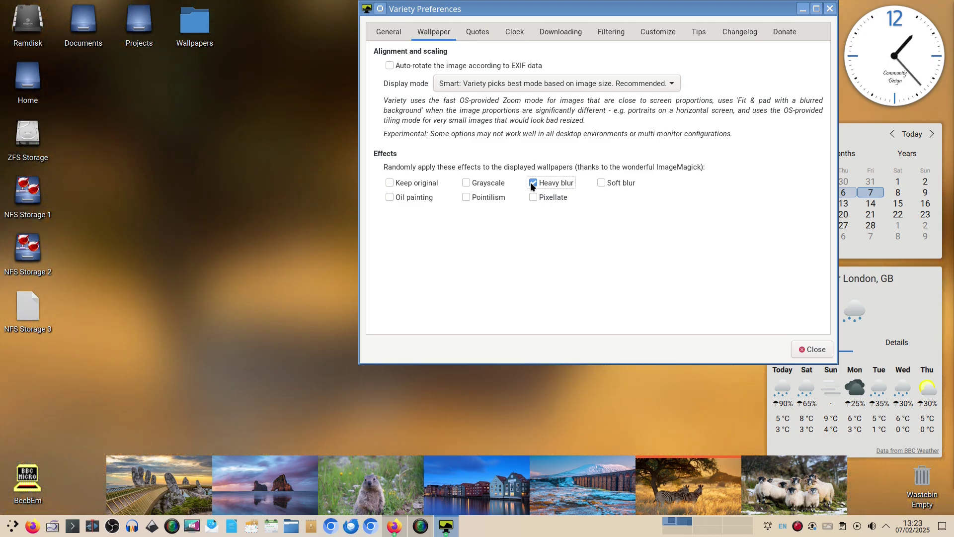
{"action": "left_click", "coordinate": [531, 184]}
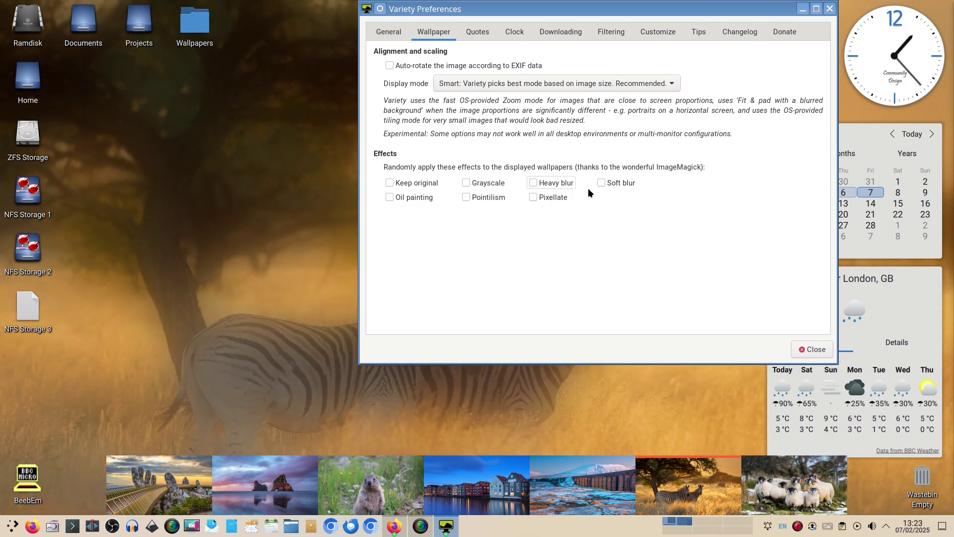
{"action": "left_click", "coordinate": [600, 182]}
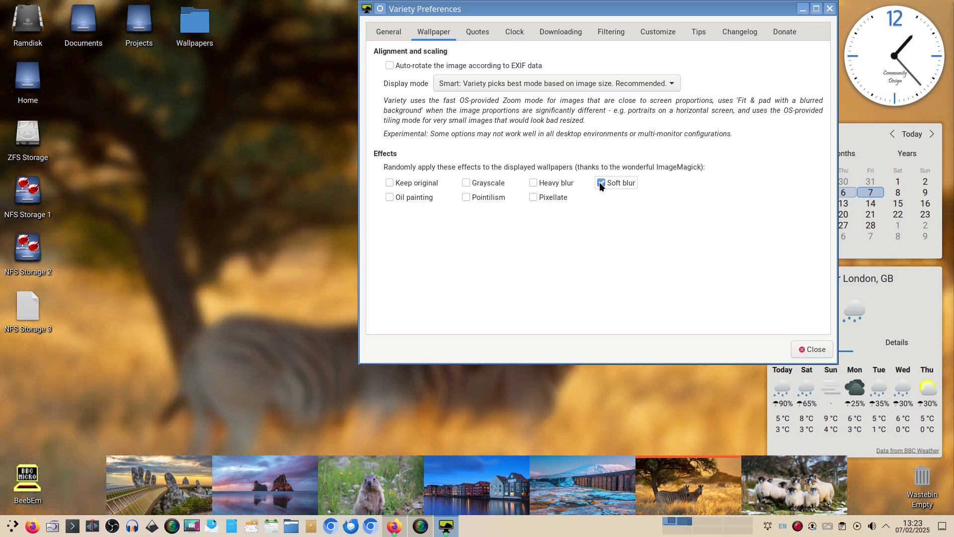
{"action": "left_click", "coordinate": [600, 182]}
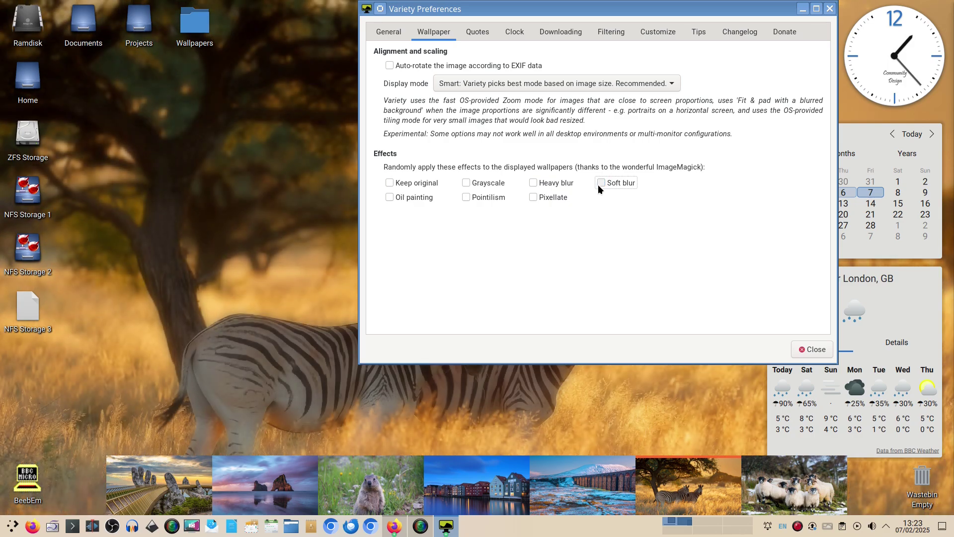
Try the Oil painting, Pointilism and Pixellate effects, then recentre the preferences window
{"action": "left_click", "coordinate": [390, 198]}
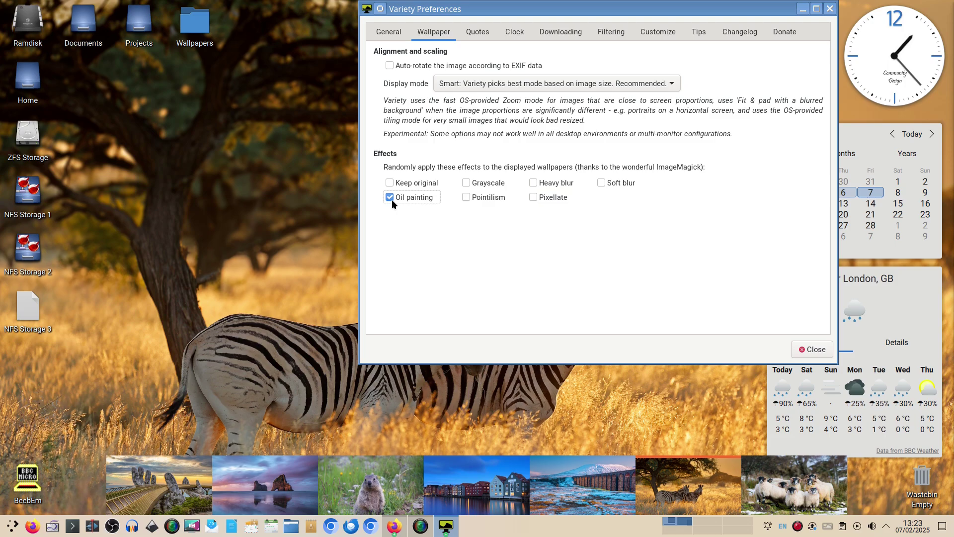
{"action": "left_click", "coordinate": [466, 197]}
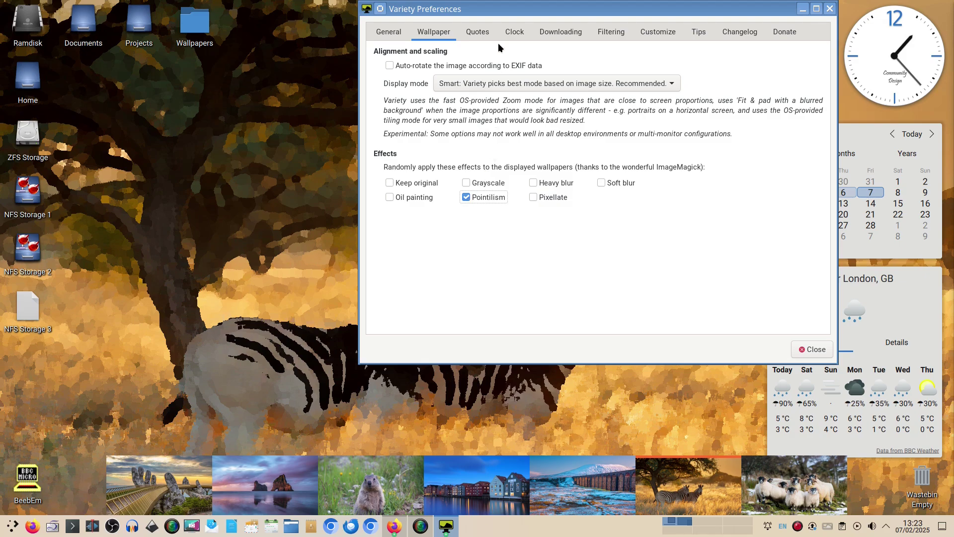
{"action": "left_click_drag", "start_coordinate": [492, 8], "coordinate": [514, 2]}
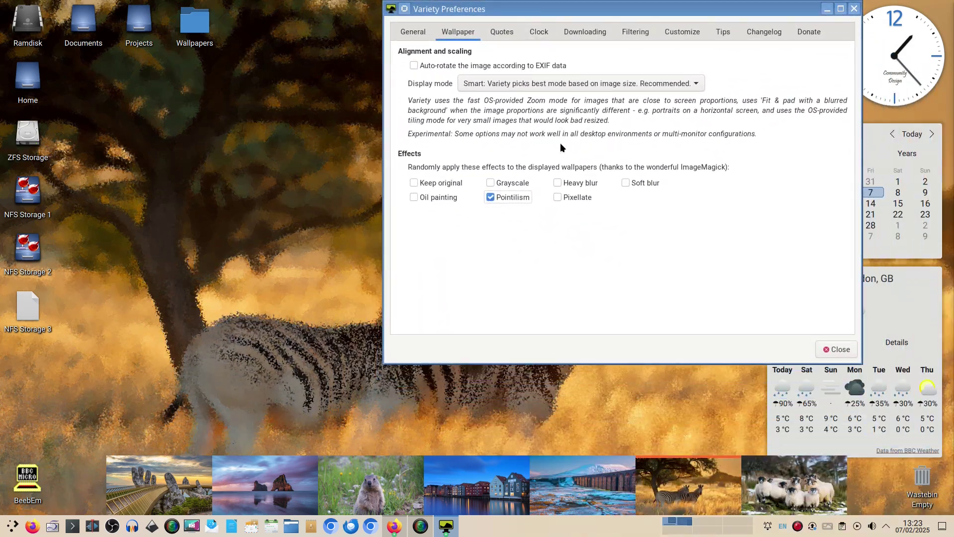
{"action": "left_click", "coordinate": [490, 197]}
{"action": "left_click", "coordinate": [556, 197]}
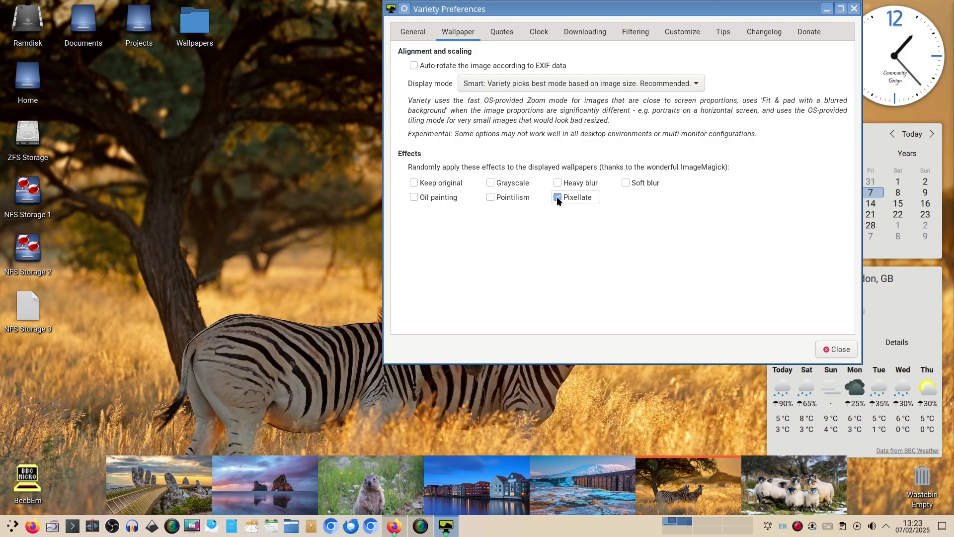
{"action": "left_click_drag", "start_coordinate": [555, 9], "coordinate": [527, 38]}
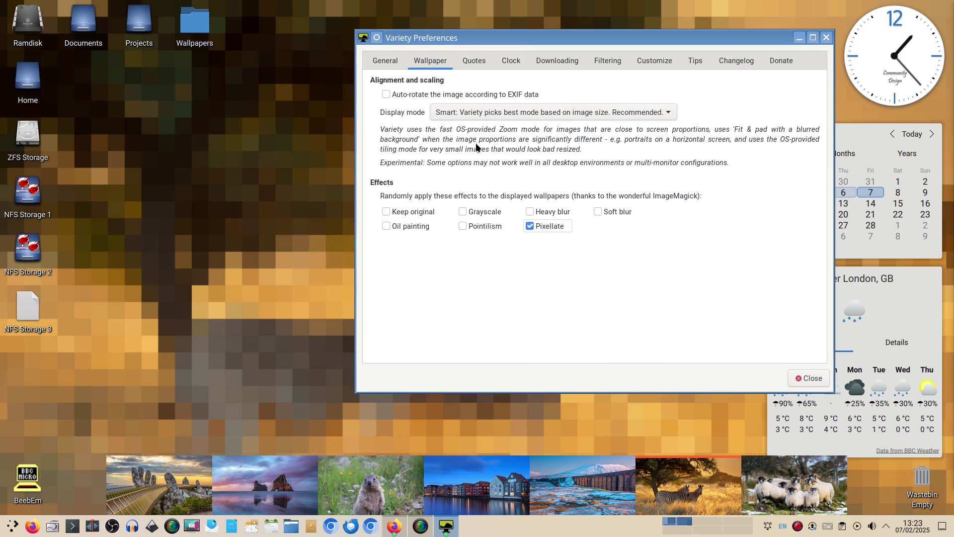
{"action": "left_click", "coordinate": [537, 226]}
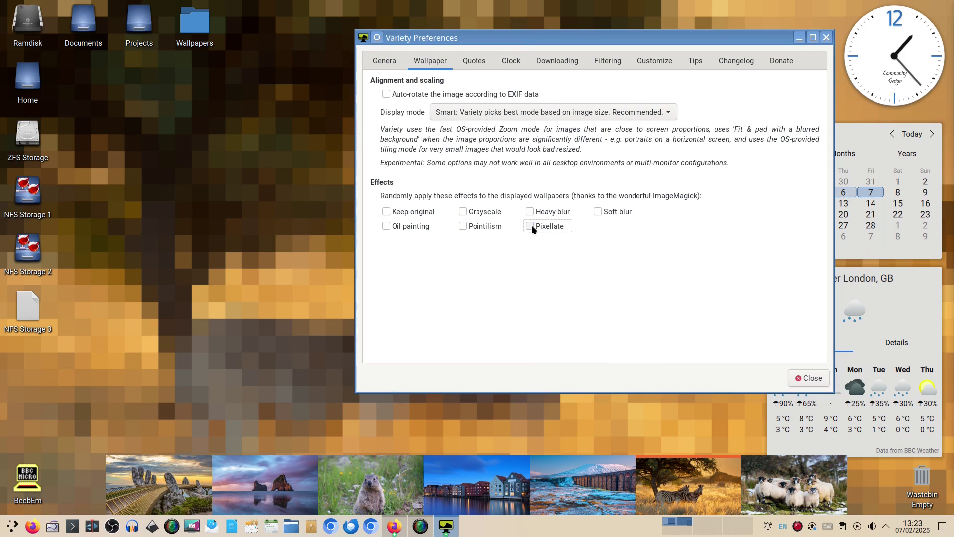
{"action": "left_click", "coordinate": [386, 226]}
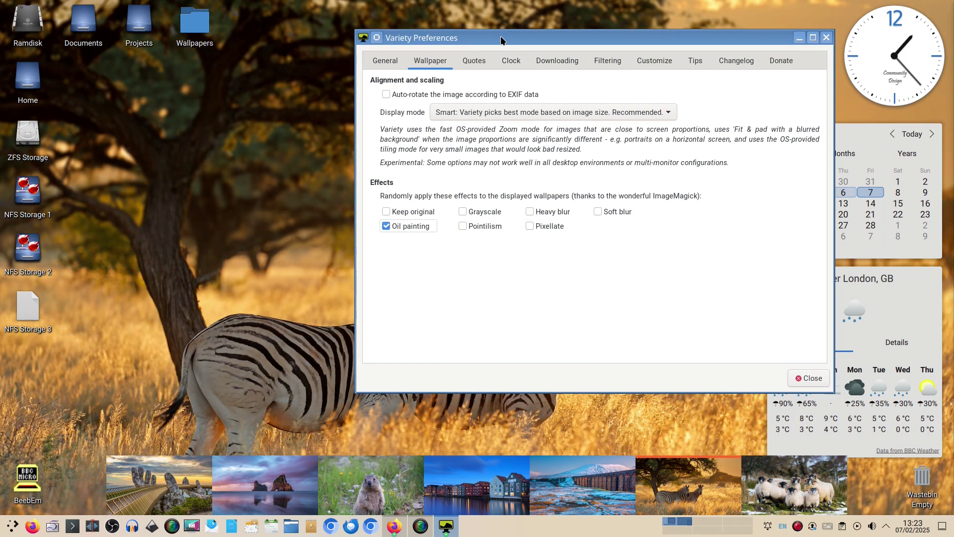
{"action": "left_click_drag", "start_coordinate": [502, 43], "coordinate": [702, 367]}
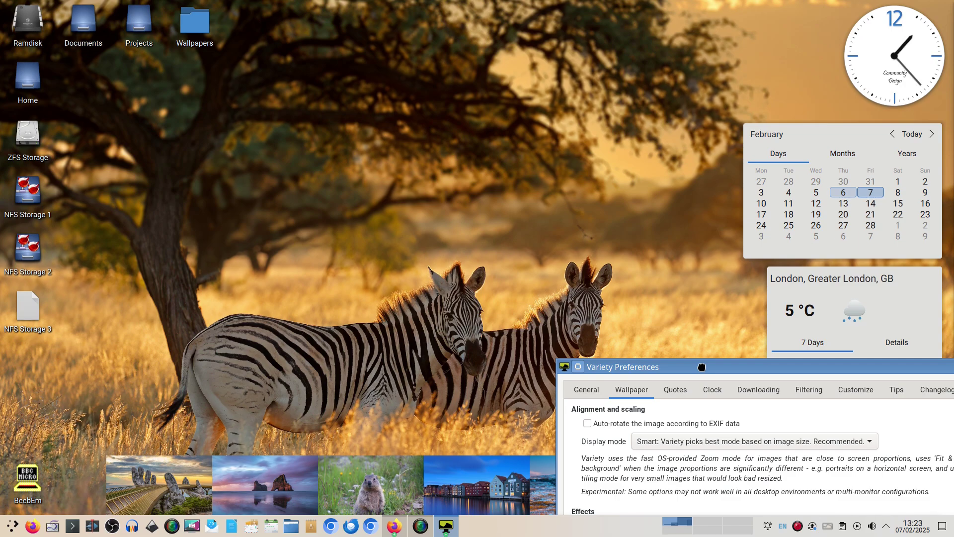
{"action": "left_click_drag", "start_coordinate": [701, 367], "coordinate": [481, 56]}
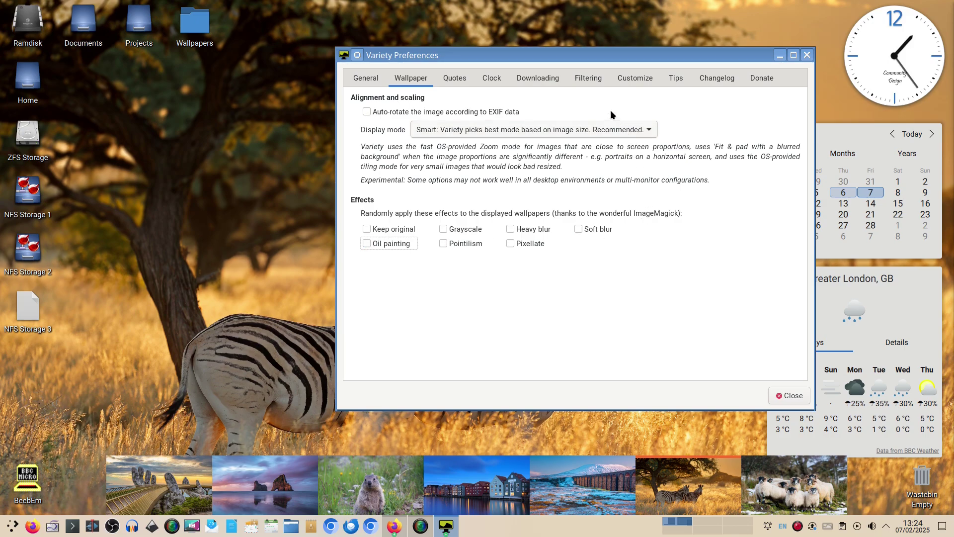
Turn on 'Show random wise quotes' on the Quotes tab, then view the Clock settings
{"action": "left_click", "coordinate": [452, 80]}
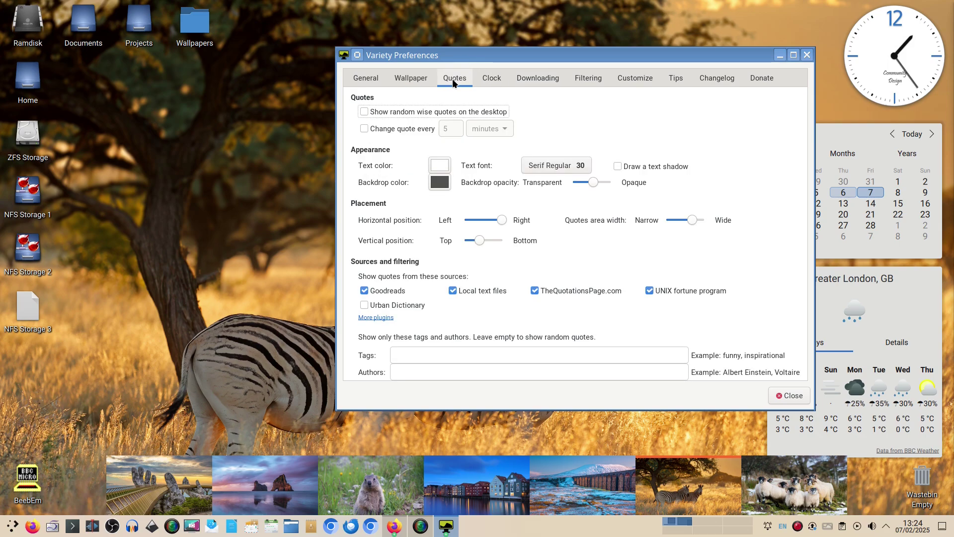
{"action": "left_click", "coordinate": [419, 110]}
{"action": "left_click_drag", "start_coordinate": [471, 54], "coordinate": [442, 29]}
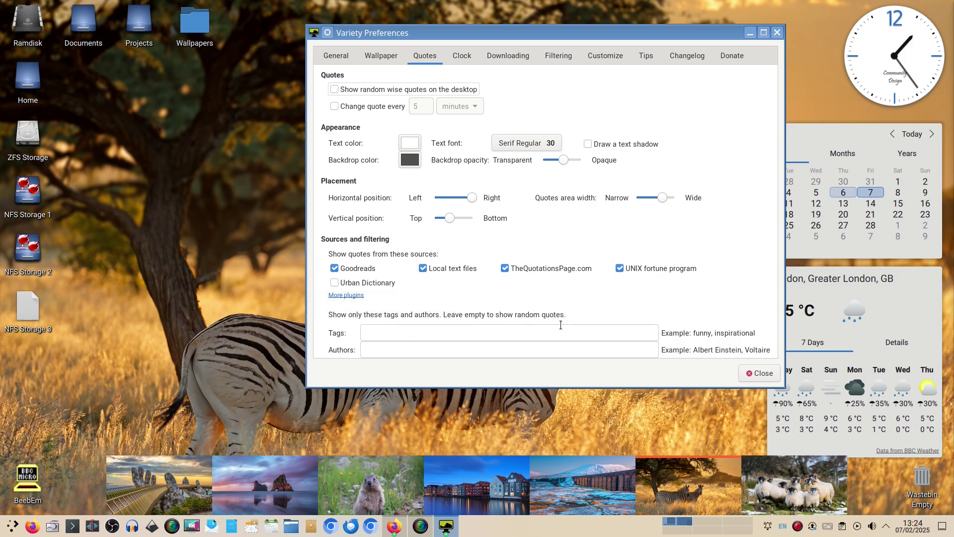
{"action": "left_click", "coordinate": [462, 54]}
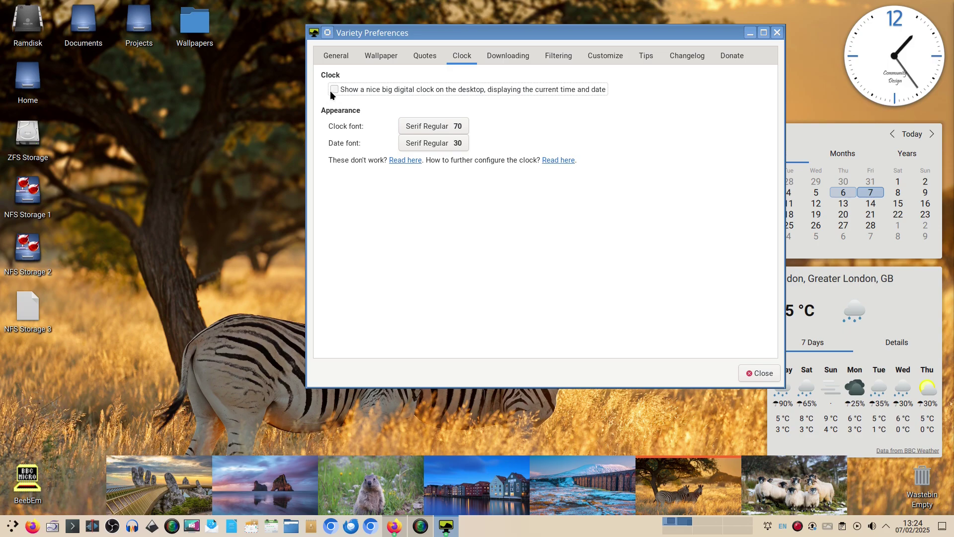
Check the desktop clock by switching to the second virtual desktop and back
{"action": "left_click_drag", "start_coordinate": [420, 38], "coordinate": [451, 117]}
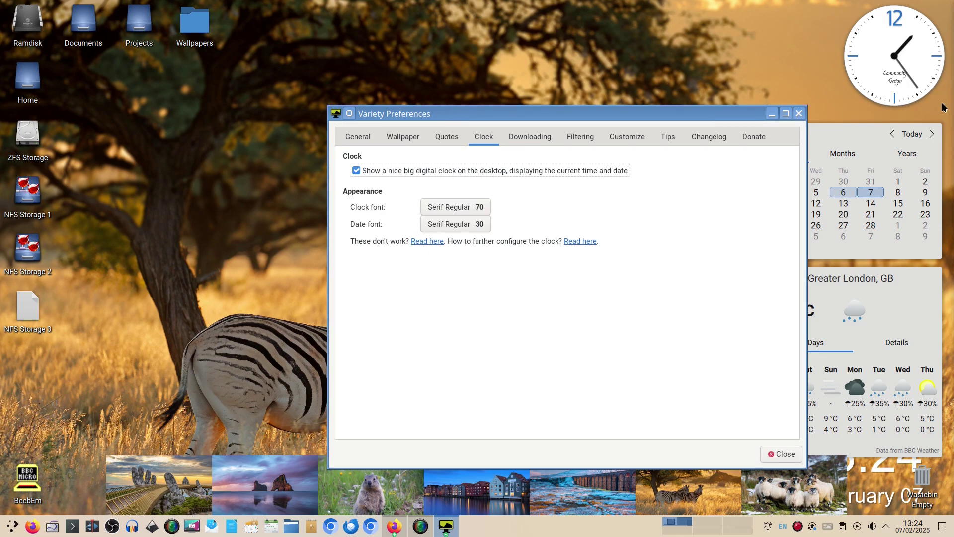
{"action": "left_click", "coordinate": [706, 521]}
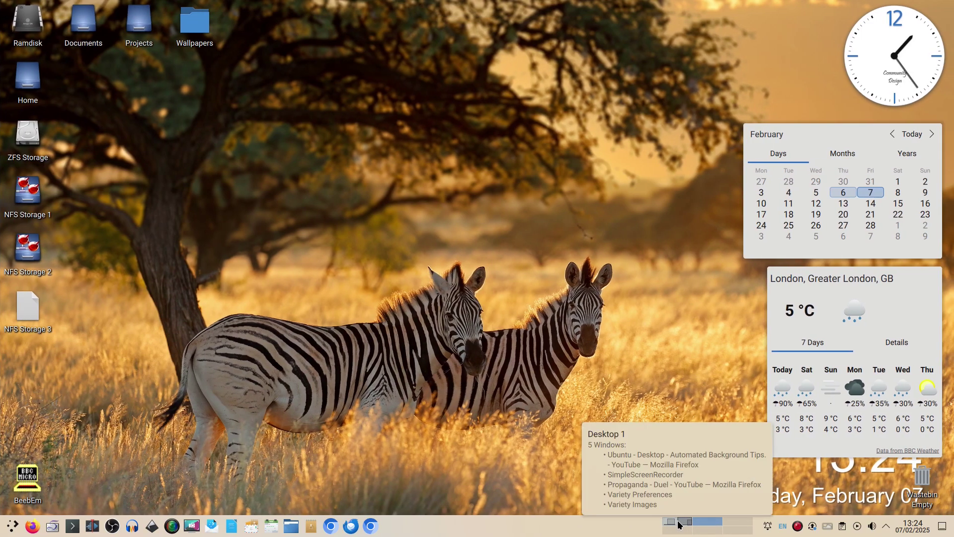
{"action": "left_click", "coordinate": [678, 525]}
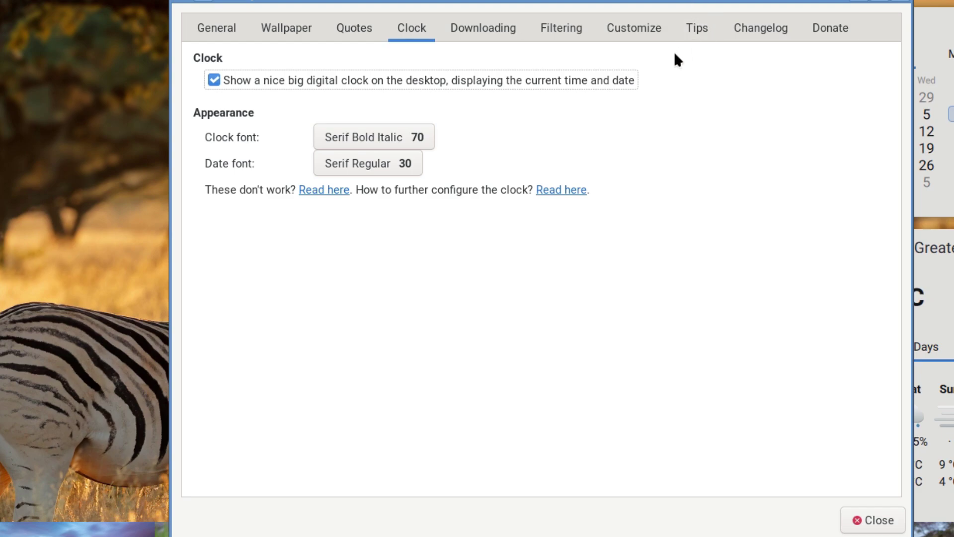
Open Variety's Downloading settings and make the golden bridge hands image the desktop wallpaper
{"action": "left_click", "coordinate": [485, 27]}
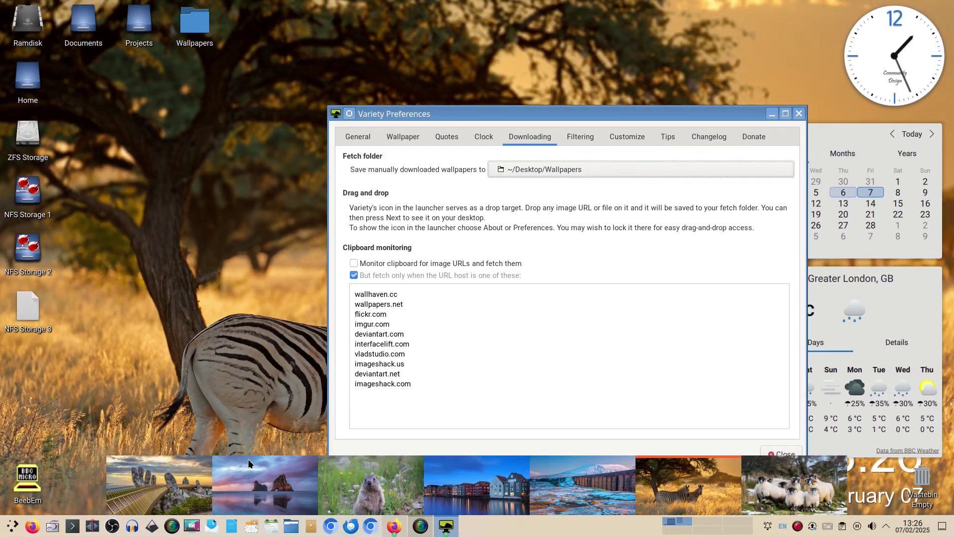
{"action": "left_click", "coordinate": [258, 491]}
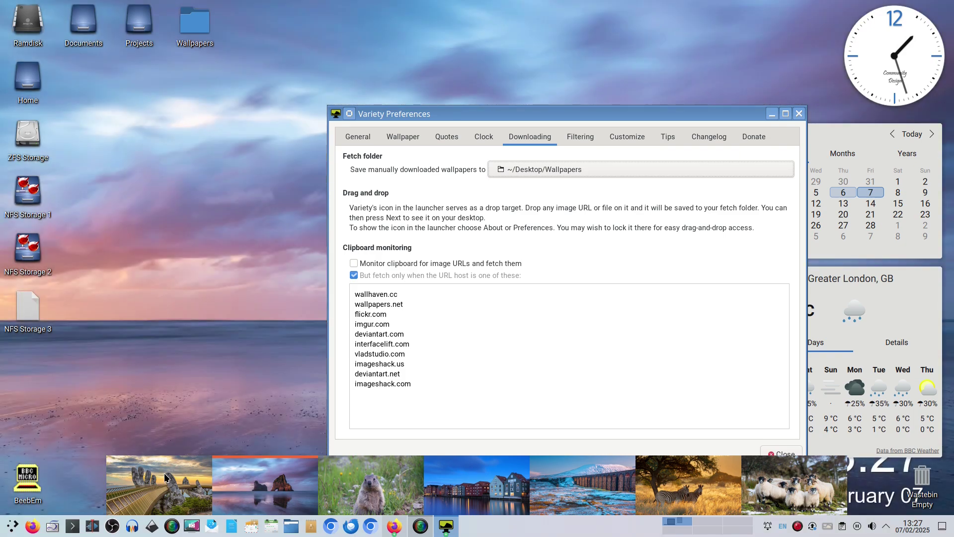
{"action": "left_click", "coordinate": [166, 477]}
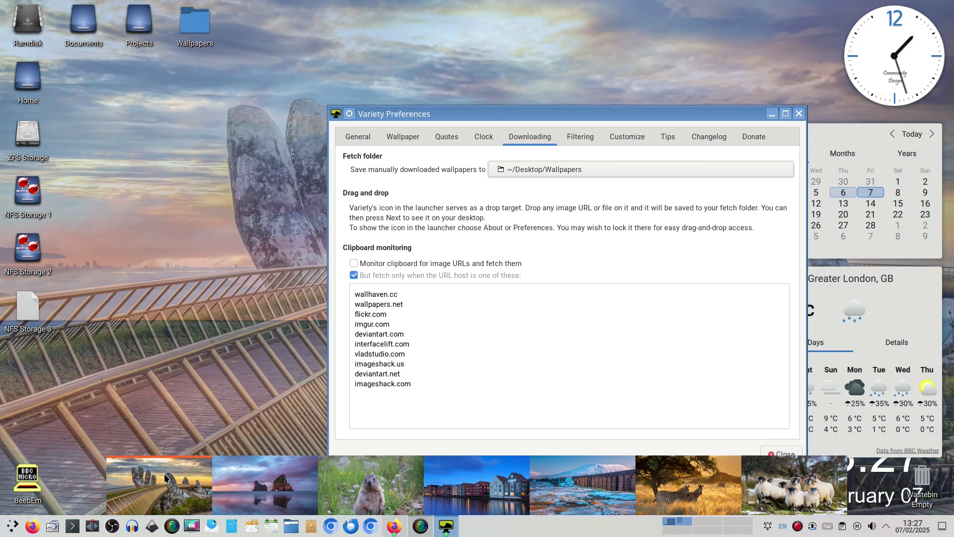
Open the empty Wallpapers folder on the desktop and close it again
{"action": "left_click", "coordinate": [192, 21]}
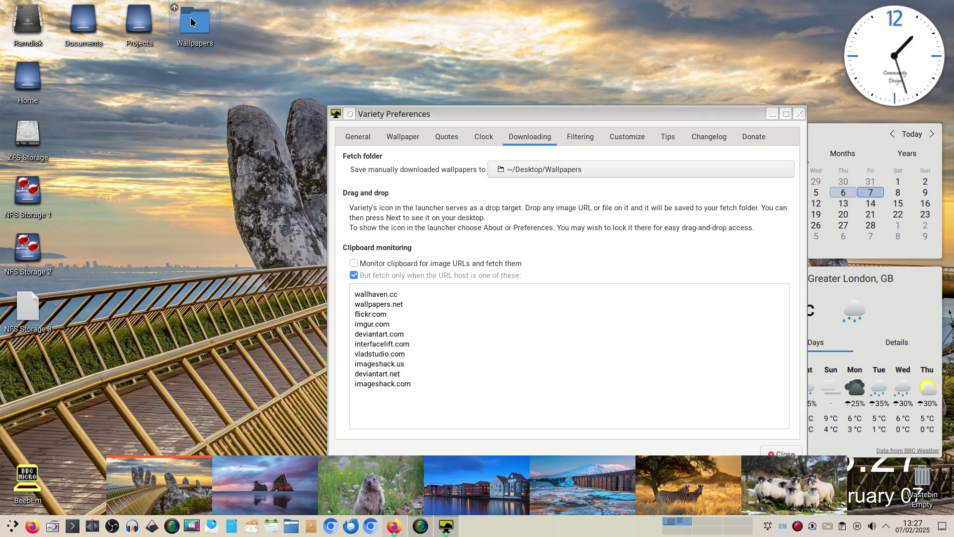
{"action": "double_click", "coordinate": [193, 22]}
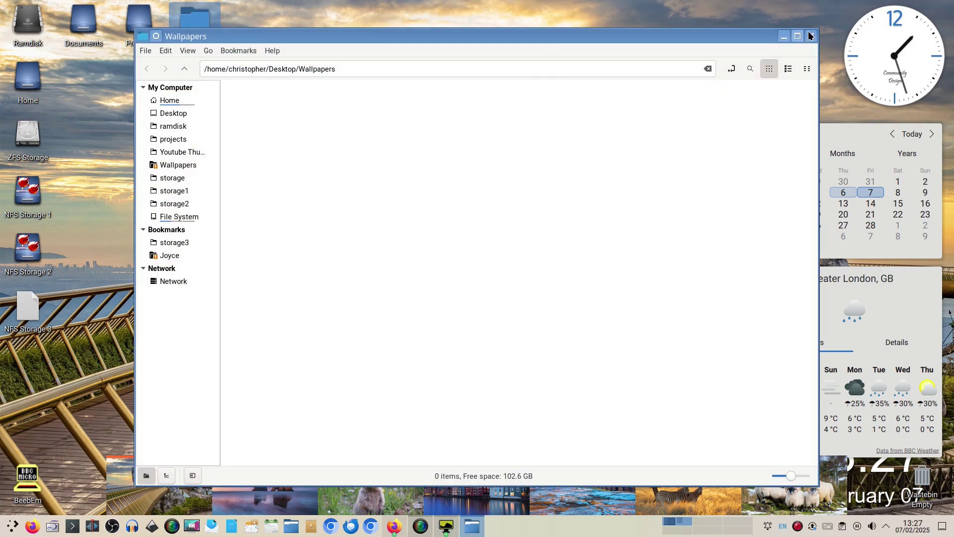
{"action": "left_click", "coordinate": [810, 36]}
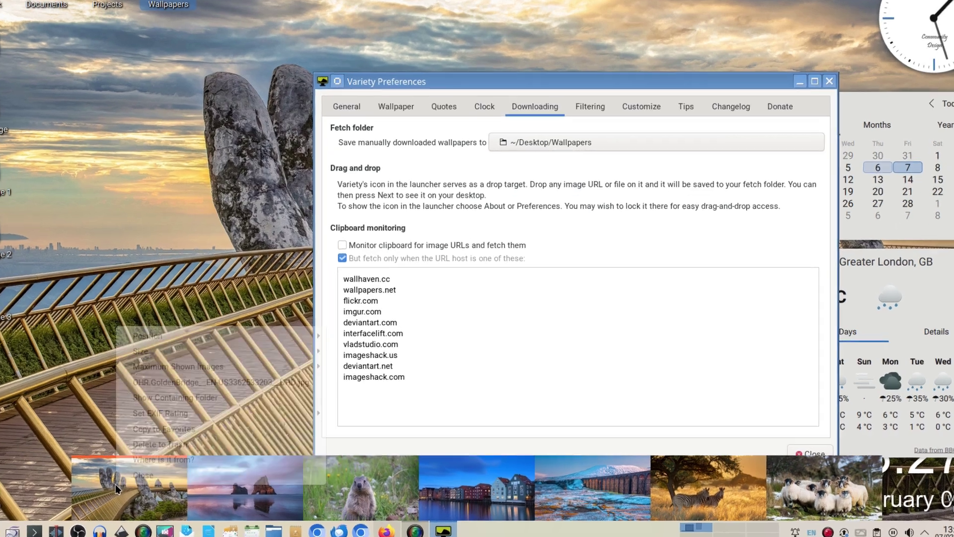
Copy the golden bridge wallpaper to Favorites from its thumbnail menu, then select the Wallpapers desktop icon
{"action": "right_click", "coordinate": [147, 481]}
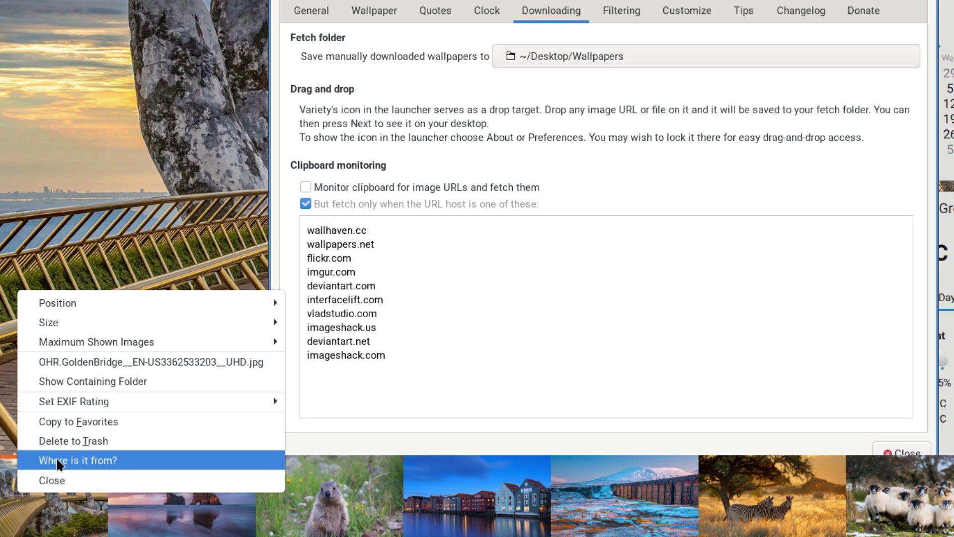
{"action": "left_click", "coordinate": [61, 421]}
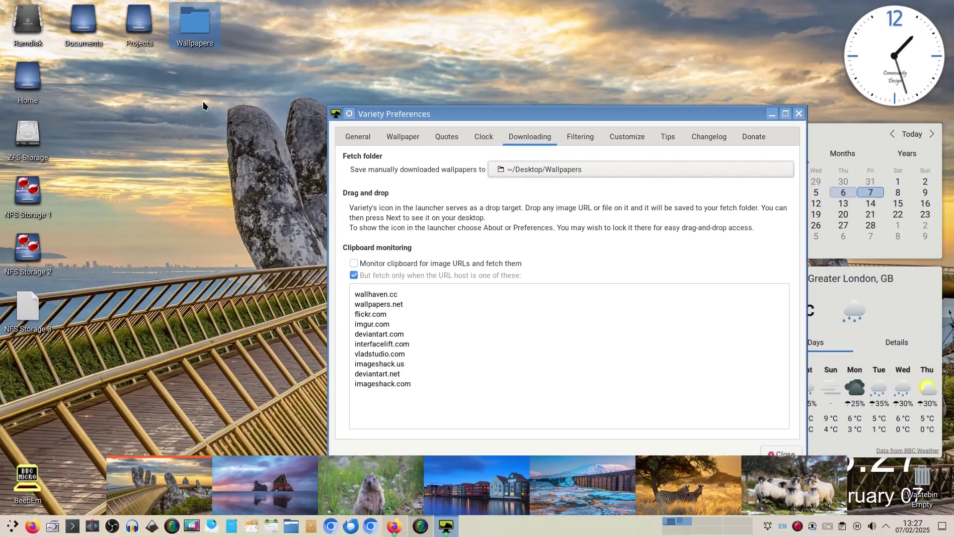
{"action": "left_click", "coordinate": [194, 28]}
{"action": "double_click", "coordinate": [195, 24]}
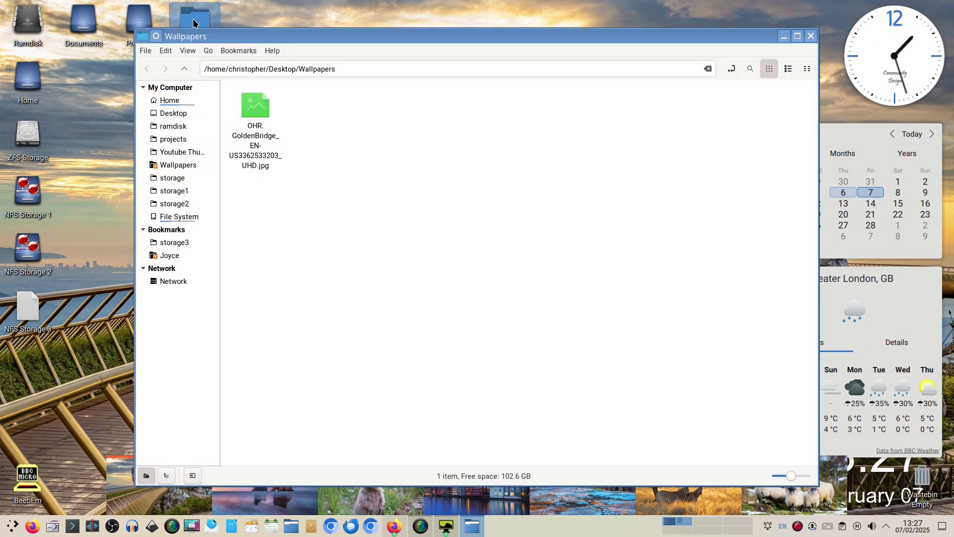
{"action": "left_click", "coordinate": [262, 115]}
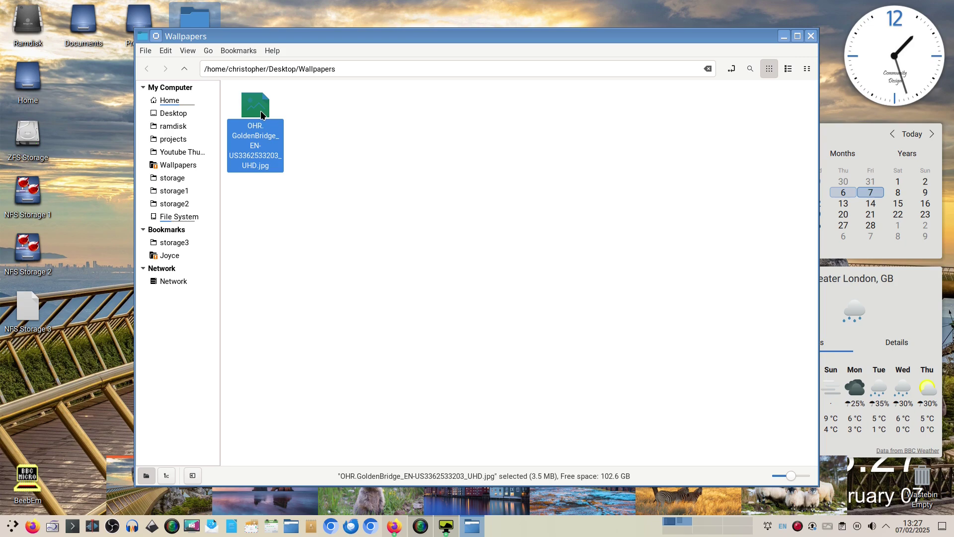
{"action": "double_click", "coordinate": [262, 115]}
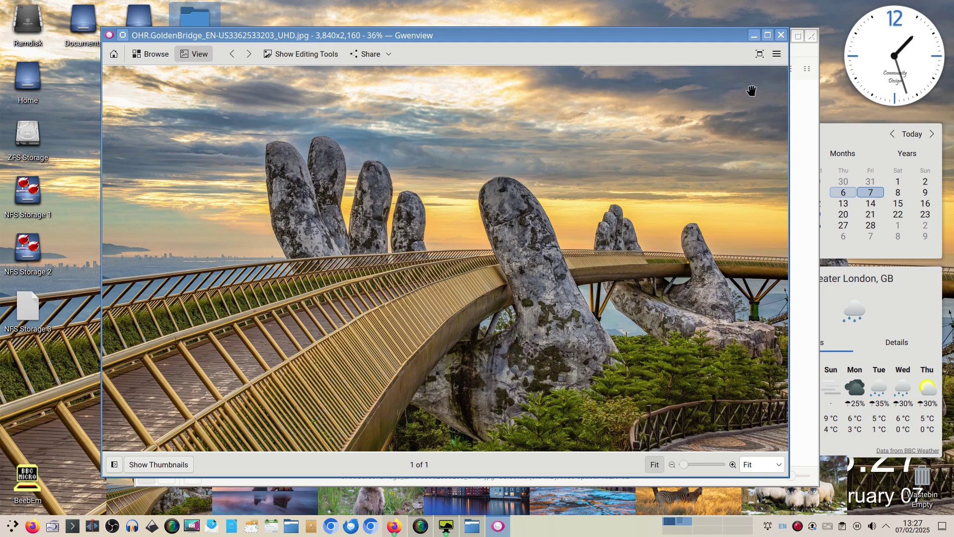
{"action": "left_click", "coordinate": [780, 35]}
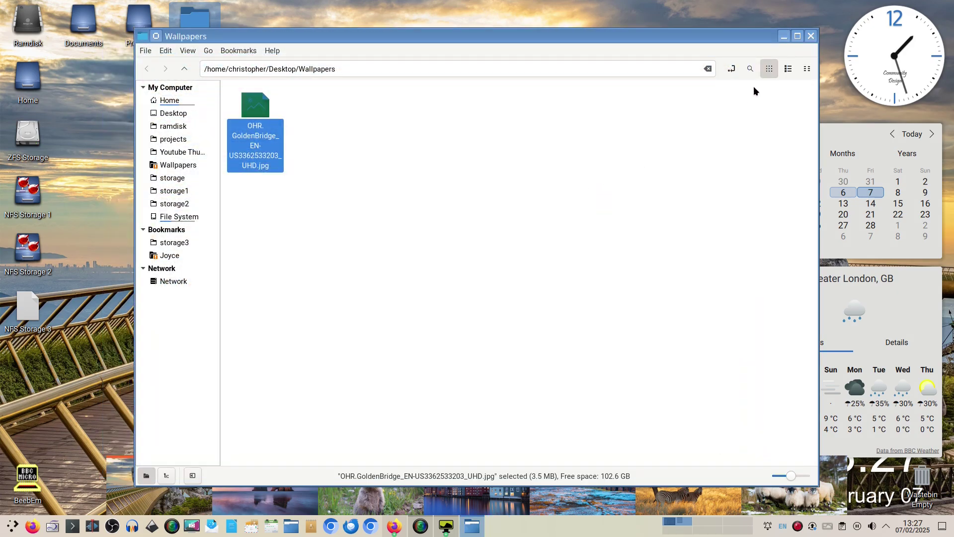
Close the Wallpapers file manager window and return to Variety's General preferences
{"action": "left_click", "coordinate": [808, 36]}
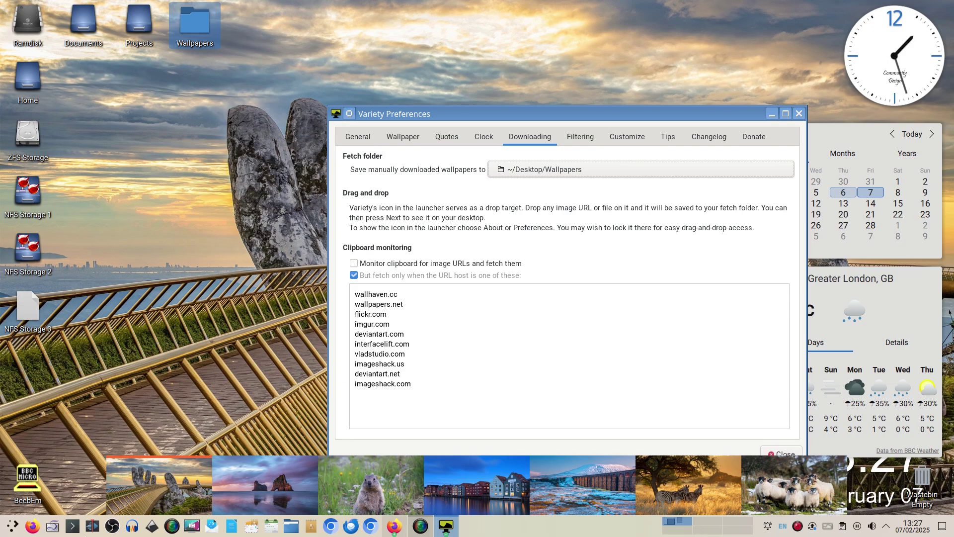
{"action": "right_click", "coordinate": [147, 485]}
{"action": "left_click", "coordinate": [156, 479]}
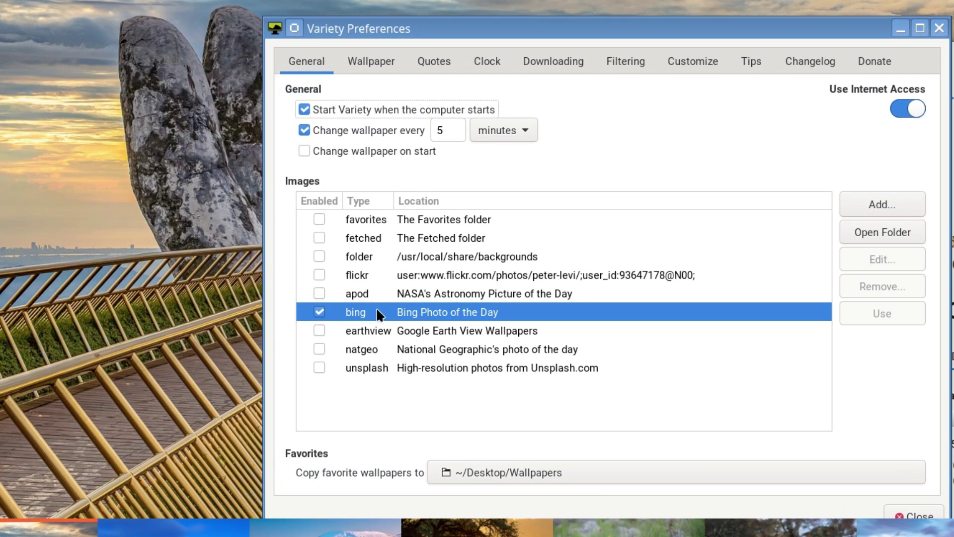
Browse the Downloading, Filtering and Customize tabs, ending on indicator icon and favorites settings
{"action": "left_click", "coordinate": [549, 60]}
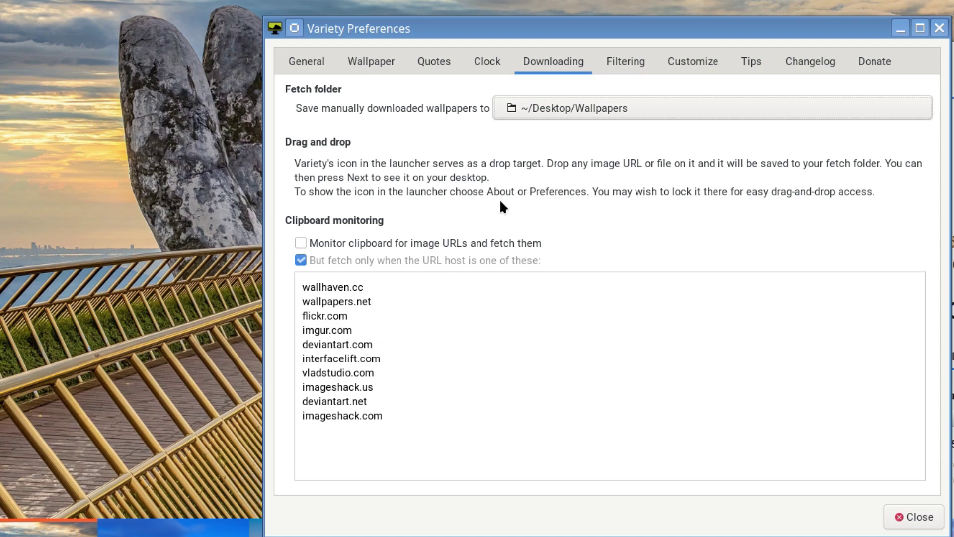
{"action": "left_click", "coordinate": [623, 61]}
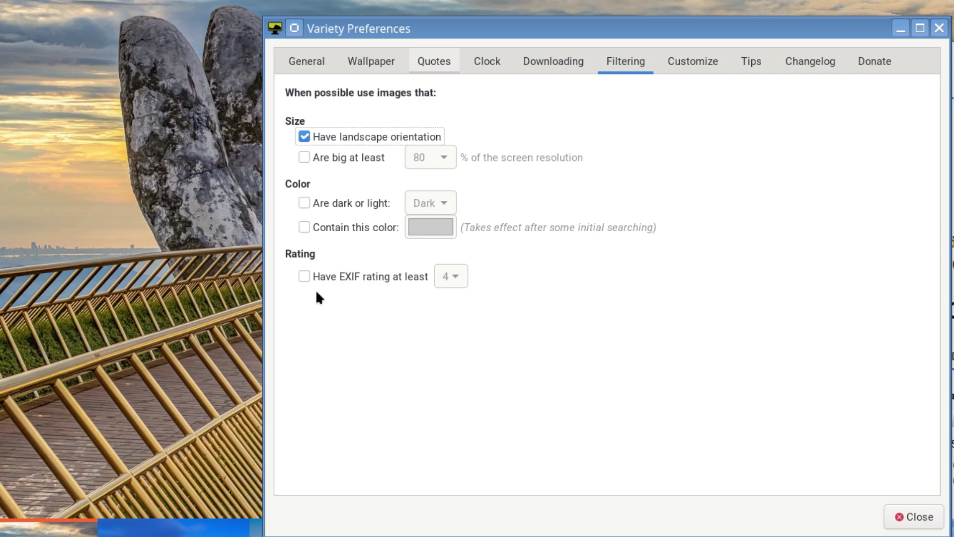
{"action": "left_click", "coordinate": [696, 61]}
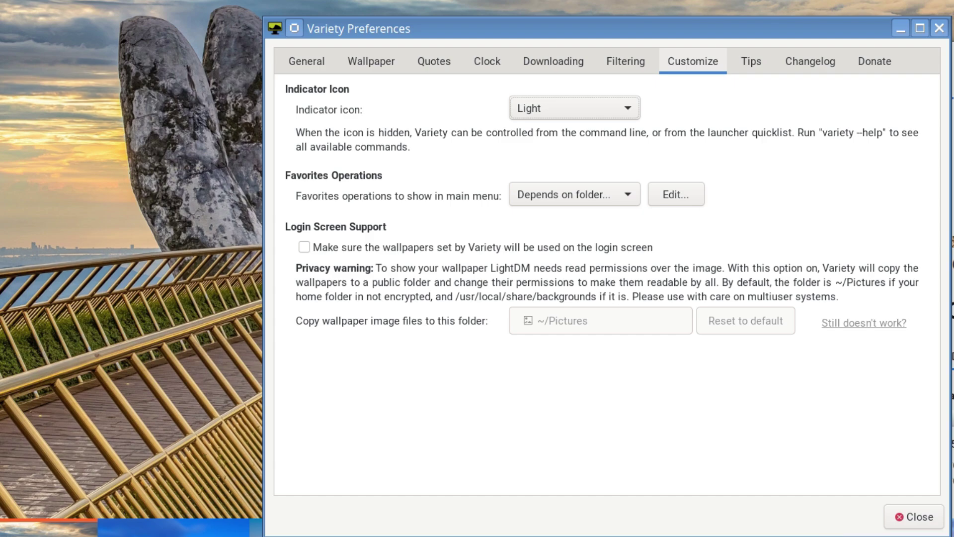
{"action": "left_click", "coordinate": [565, 106]}
{"action": "left_click", "coordinate": [565, 106]}
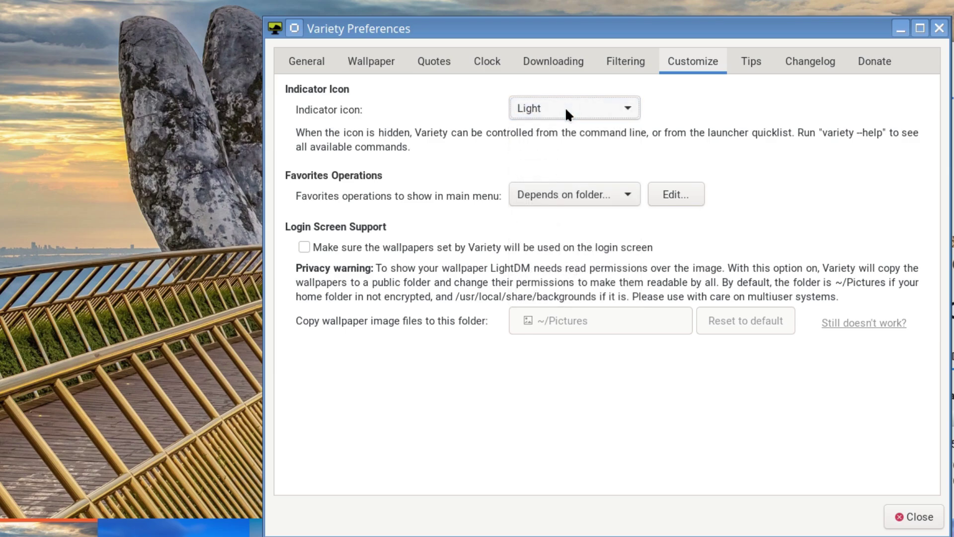
{"action": "left_click", "coordinate": [565, 106]}
{"action": "left_click", "coordinate": [560, 132]}
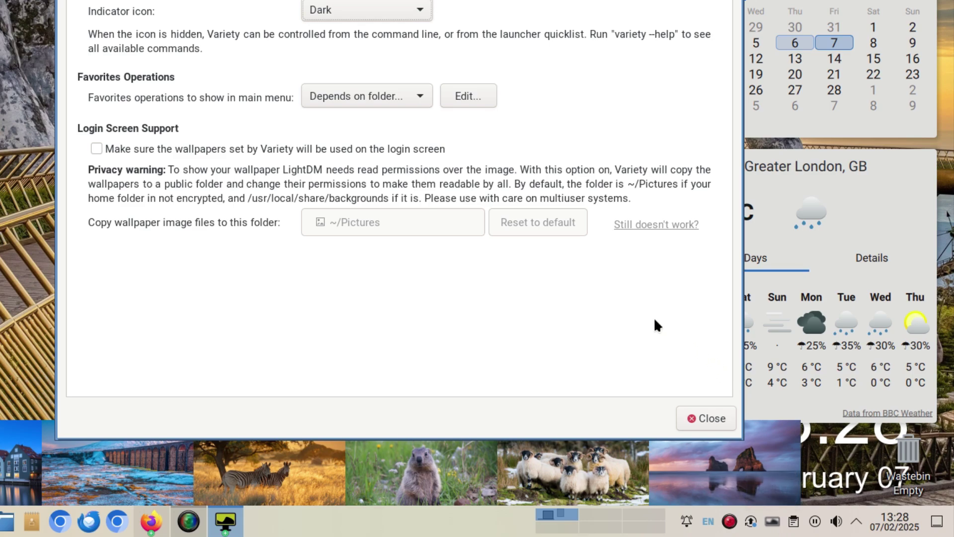
{"action": "left_click", "coordinate": [373, 12]}
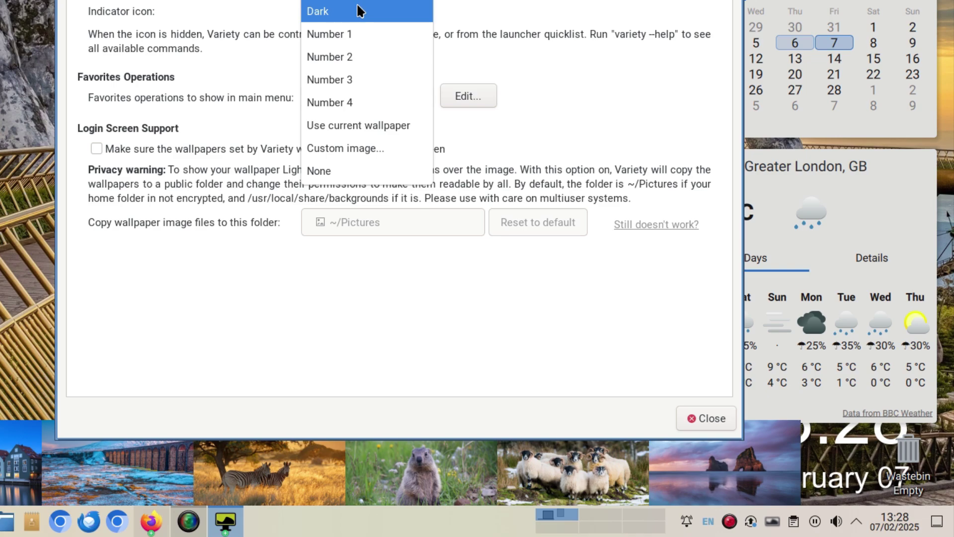
{"action": "left_click", "coordinate": [356, 29]}
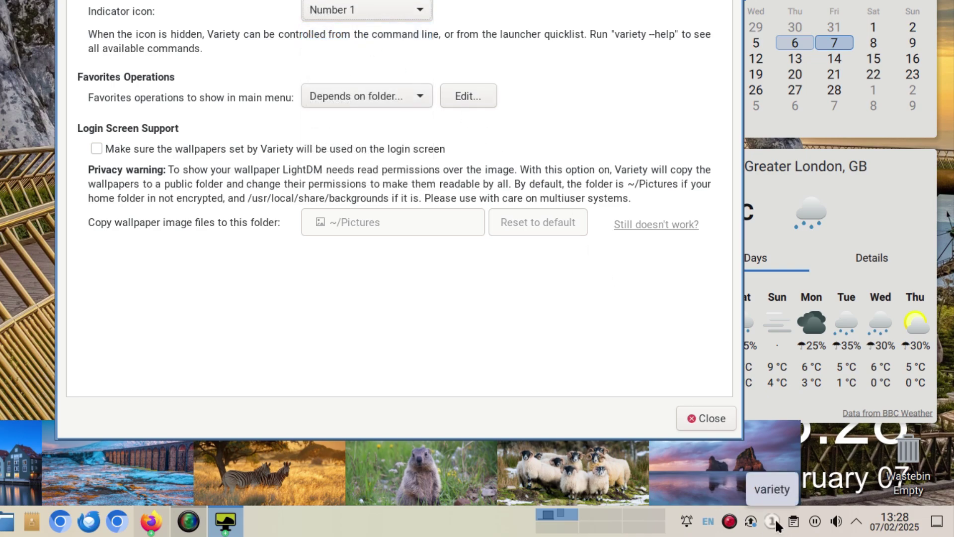
{"action": "left_click", "coordinate": [388, 10]}
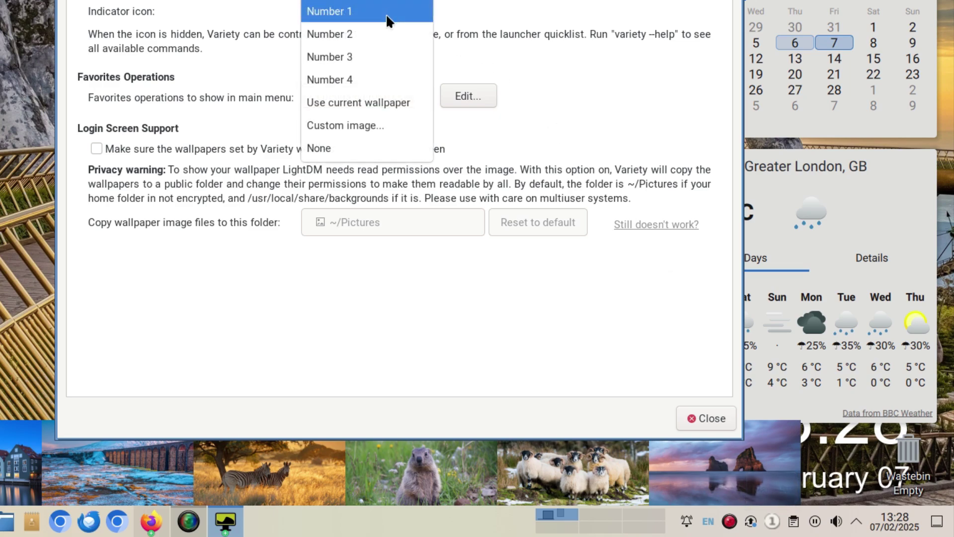
{"action": "left_click", "coordinate": [367, 101]}
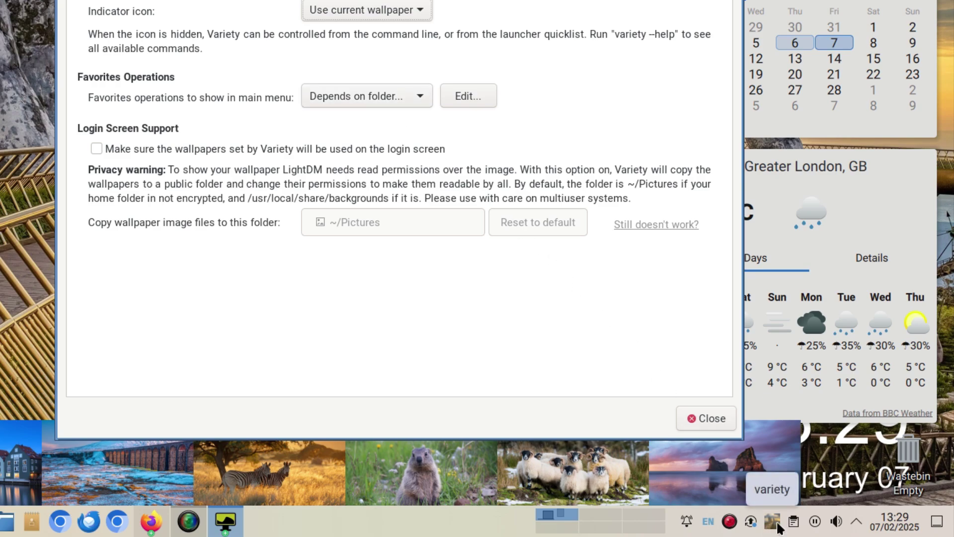
{"action": "left_click", "coordinate": [385, 13]}
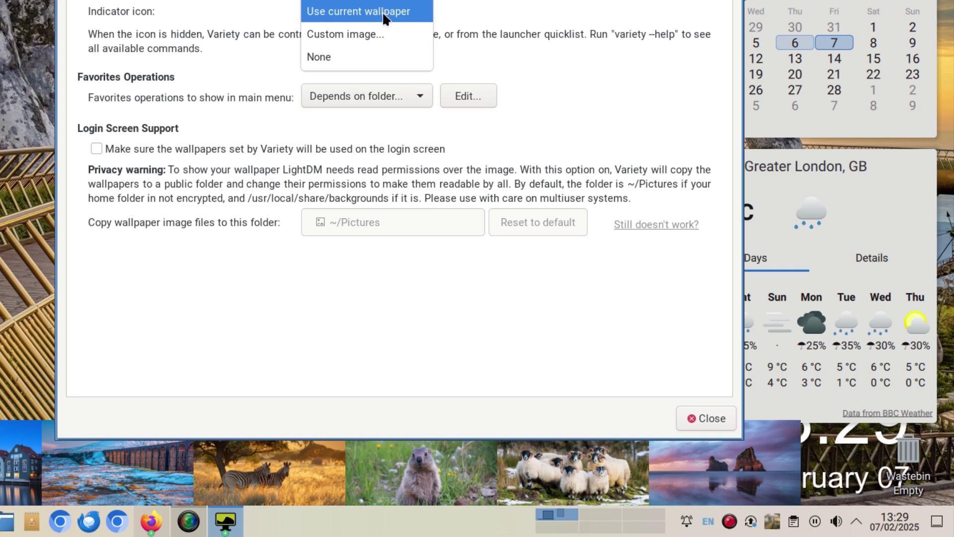
{"action": "left_click", "coordinate": [335, 58]}
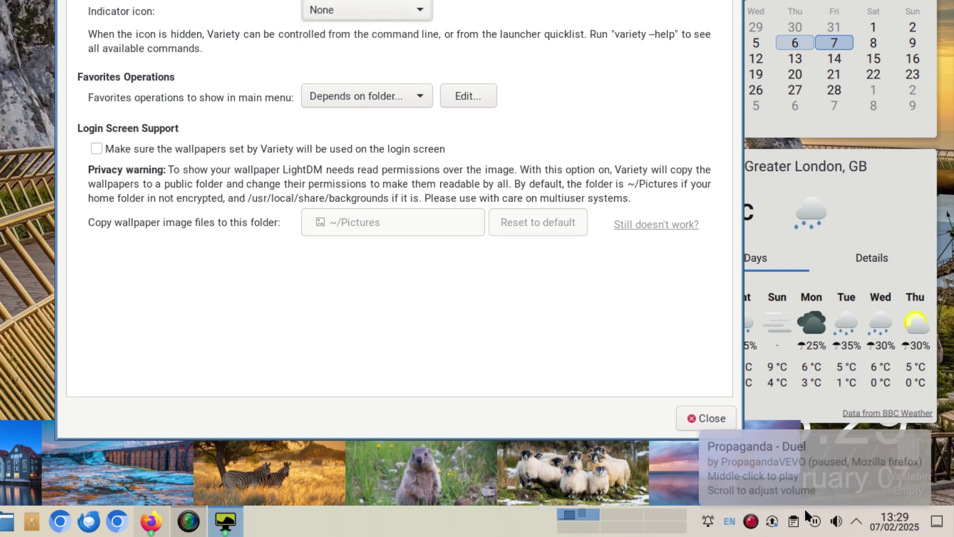
{"action": "left_click", "coordinate": [390, 14]}
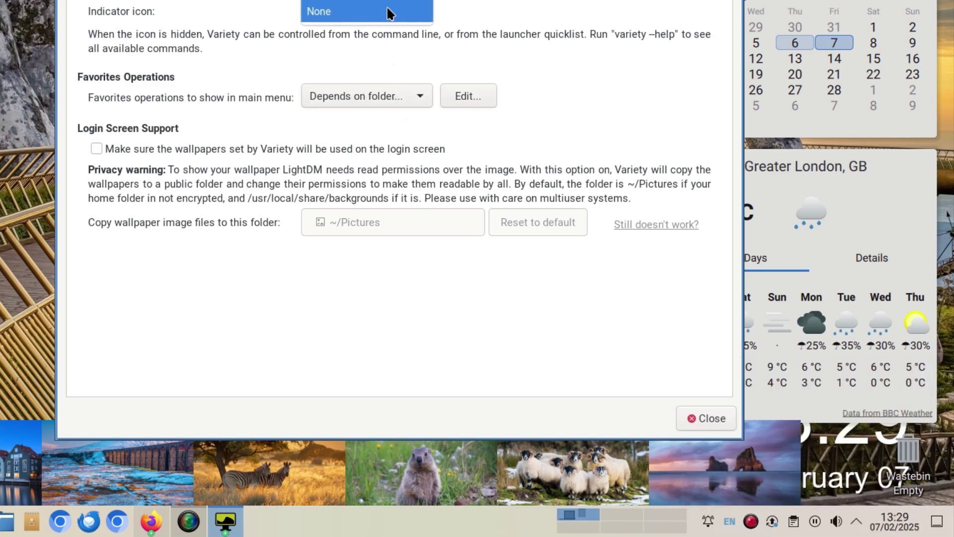
{"action": "key", "text": "Up"}
{"action": "key", "text": "Return"}
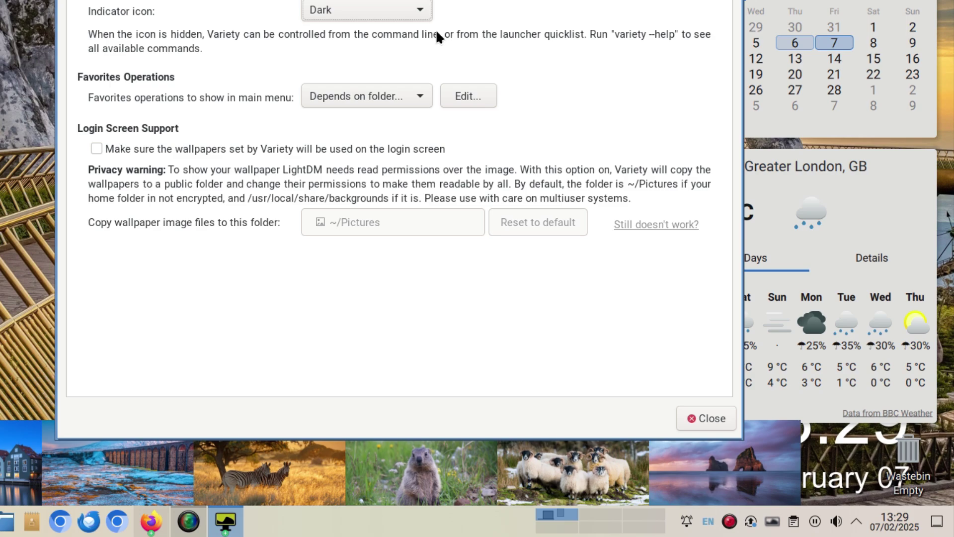
{"action": "left_click", "coordinate": [374, 96]}
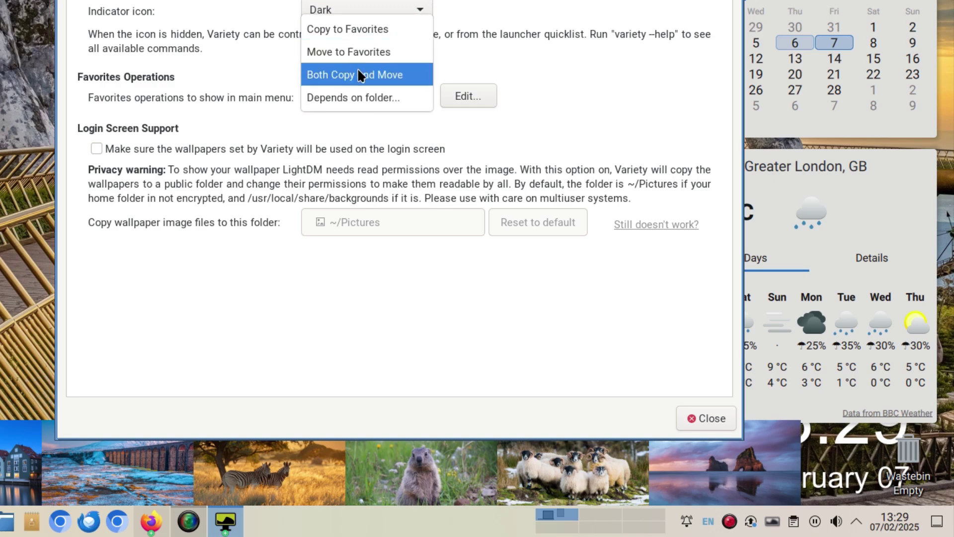
{"action": "left_click", "coordinate": [356, 94]}
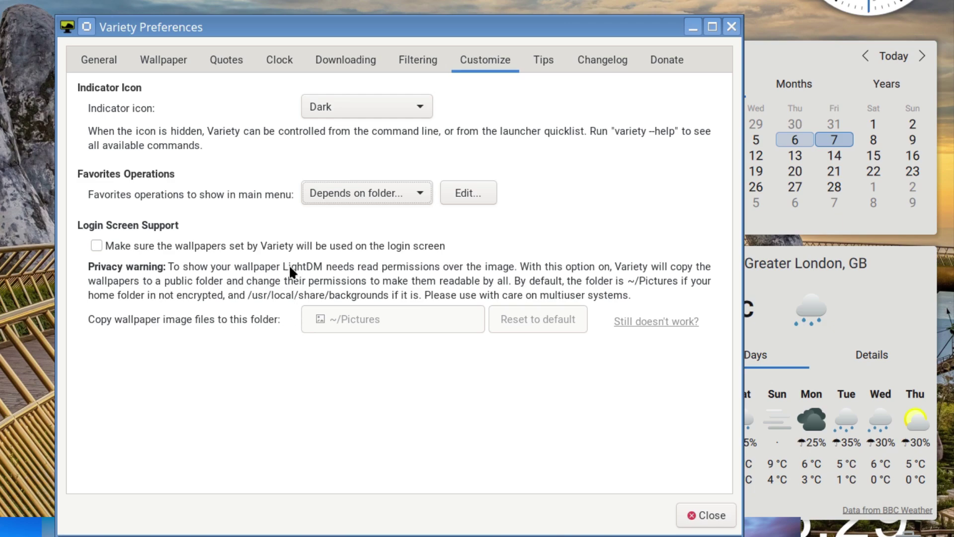
View the Tips, Changelog and Donate pages in Variety Preferences
{"action": "left_click", "coordinate": [545, 60]}
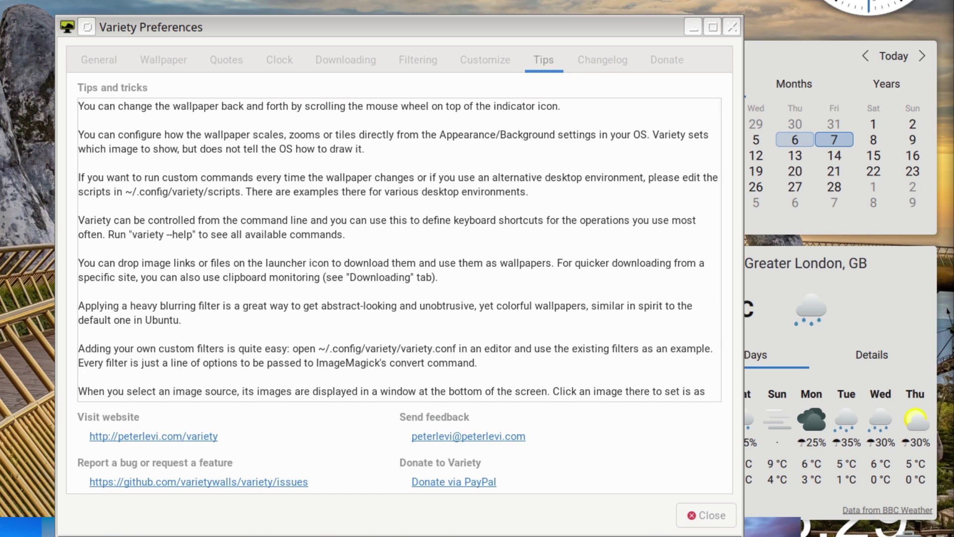
{"action": "left_click", "coordinate": [560, 106]}
{"action": "left_click", "coordinate": [595, 61]}
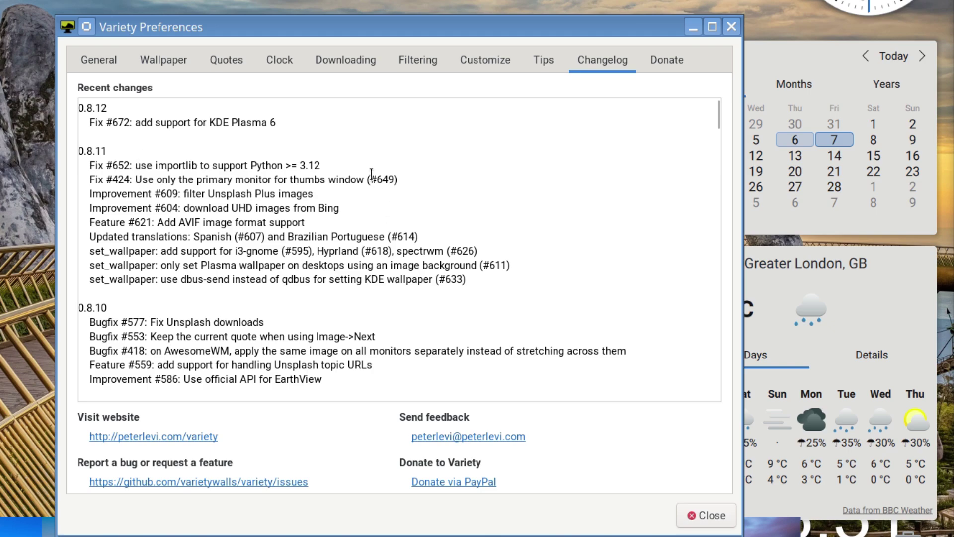
{"action": "left_click", "coordinate": [656, 59]}
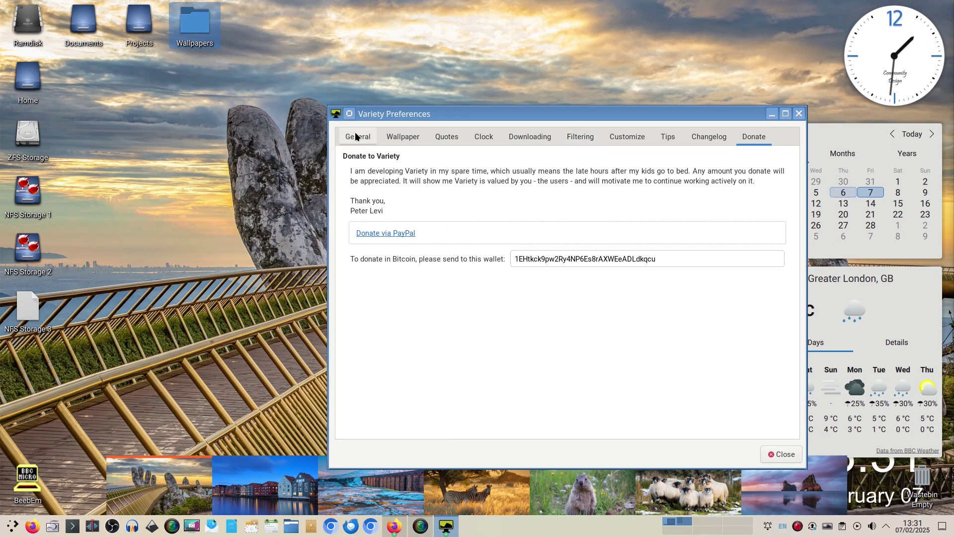
Review the General and Wallpaper tabs, toggle Soft blur, and close Variety Preferences
{"action": "left_click", "coordinate": [360, 137]}
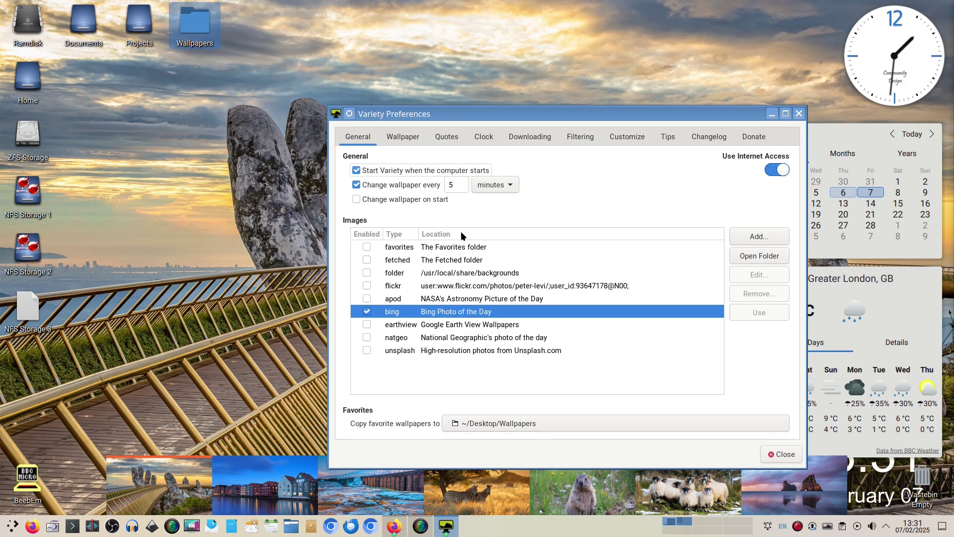
{"action": "left_click", "coordinate": [403, 135]}
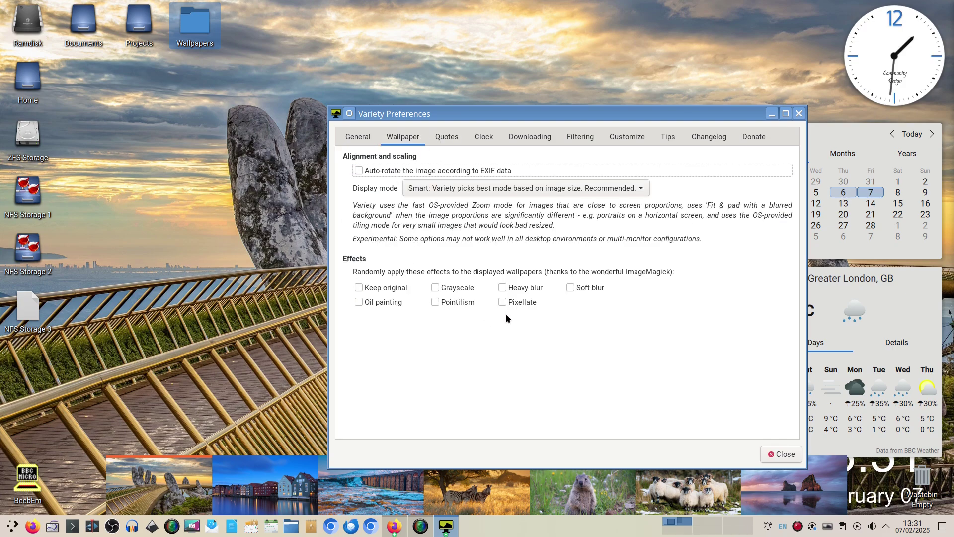
{"action": "left_click", "coordinate": [571, 288]}
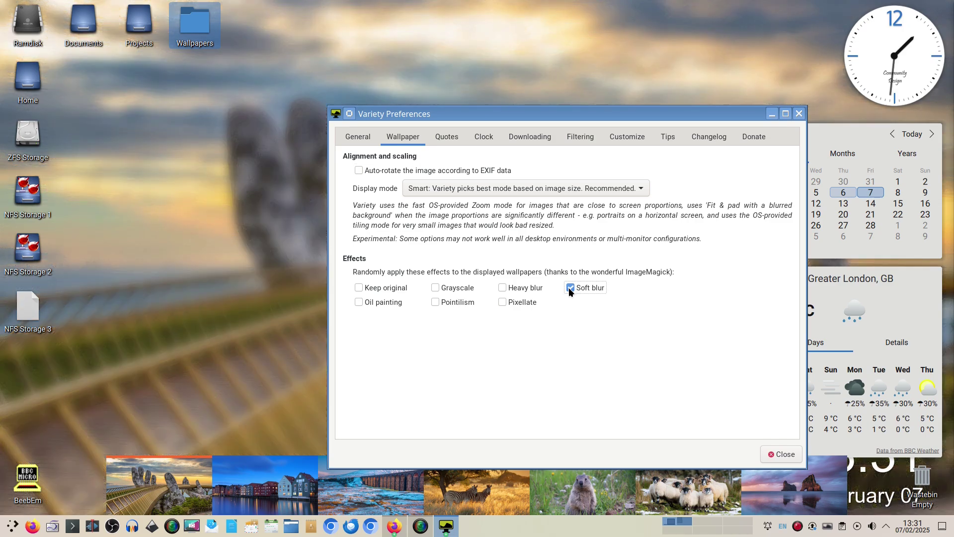
{"action": "left_click_drag", "start_coordinate": [491, 117], "coordinate": [393, 61]}
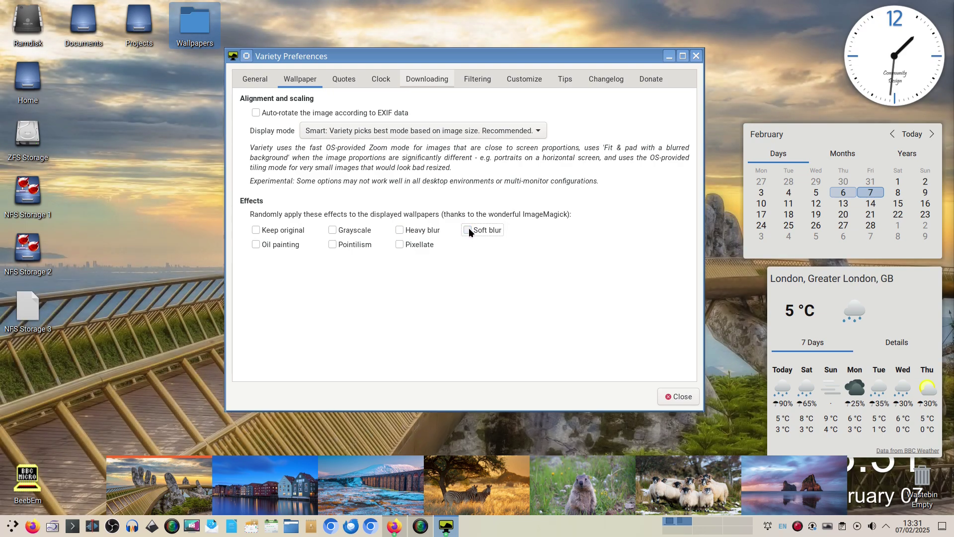
{"action": "left_click", "coordinate": [682, 396]}
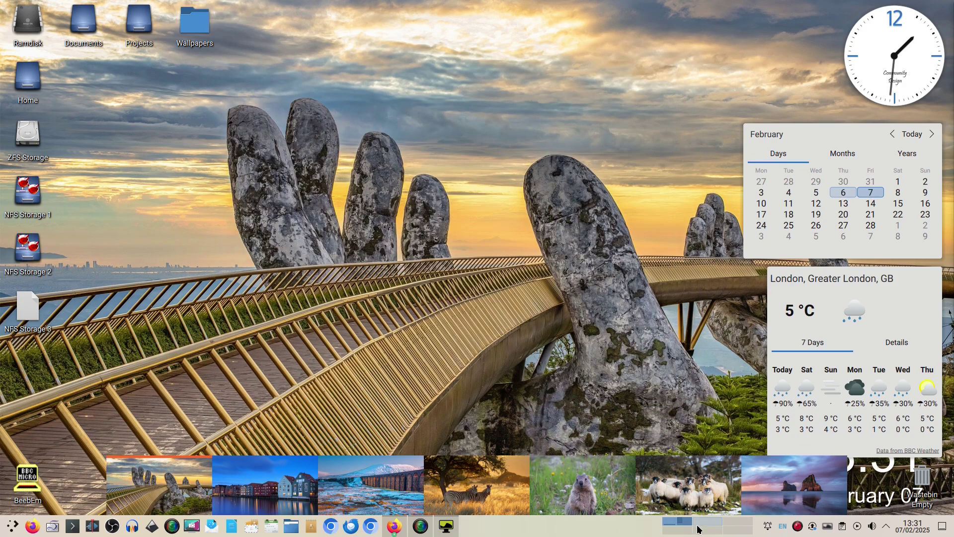
Reopen Preferences from the tray and change the wallpaper interval from 5 minutes to 5 seconds
{"action": "left_click", "coordinate": [826, 527]}
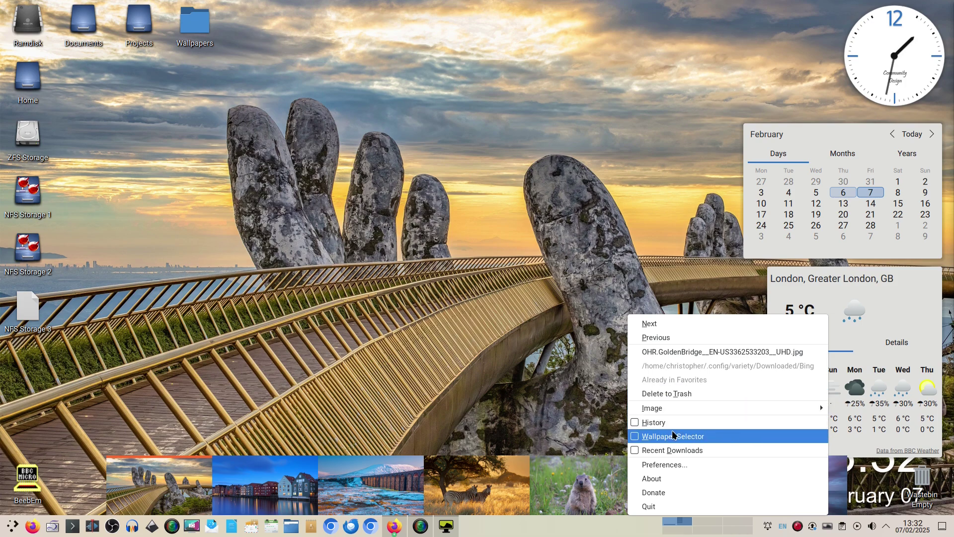
{"action": "left_click", "coordinate": [639, 437]}
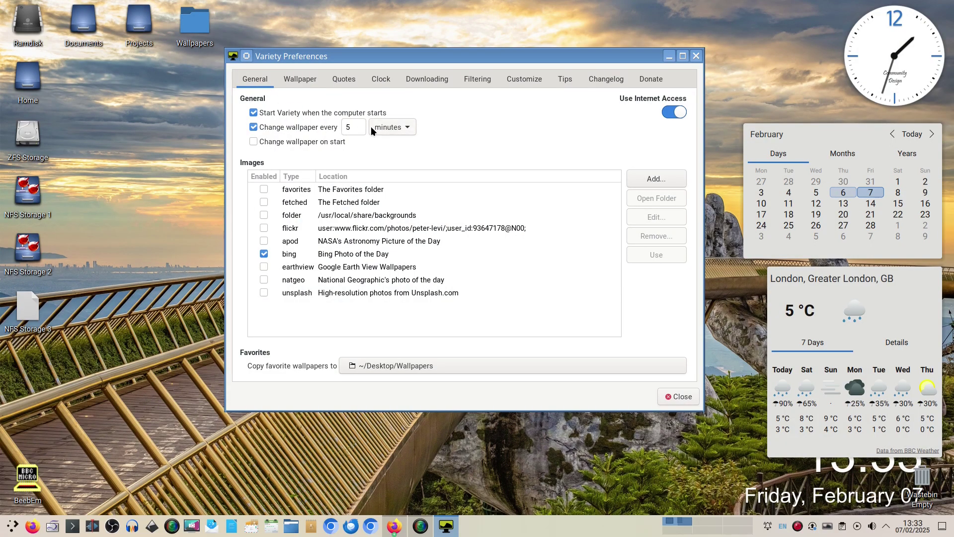
{"action": "double_click", "coordinate": [349, 127]}
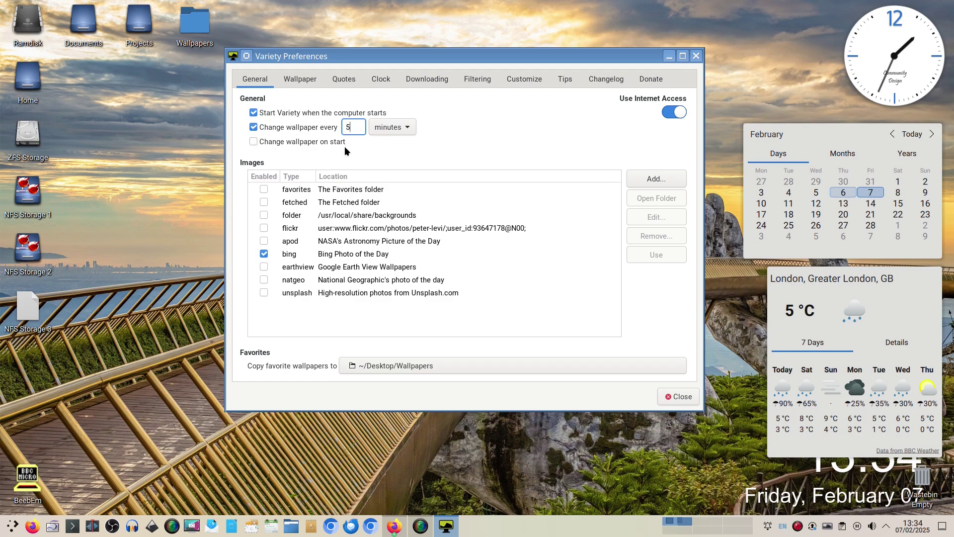
{"action": "left_click", "coordinate": [407, 128]}
{"action": "left_click", "coordinate": [404, 111]}
Minimize the Variety preferences window so the 5-second wallpaper rotation shows
{"action": "left_click", "coordinate": [671, 56]}
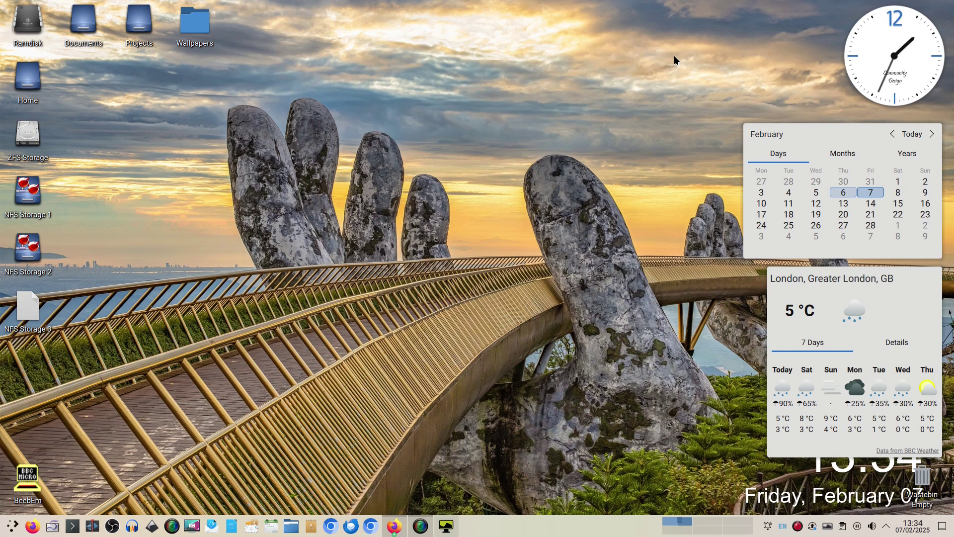